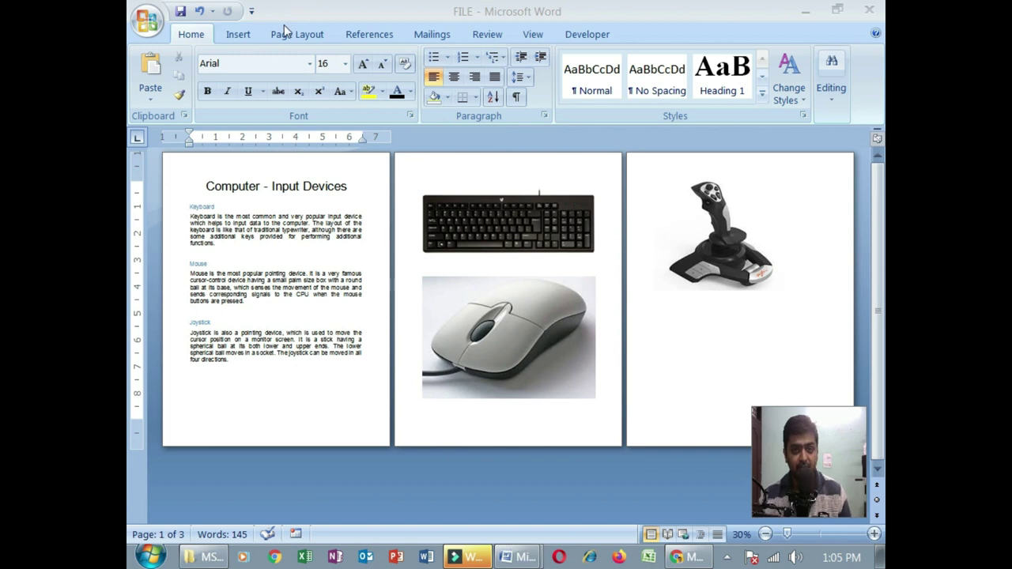
Step: Switch to the Insert ribbon and select the title and all three body paragraphs
left_click(245, 37)
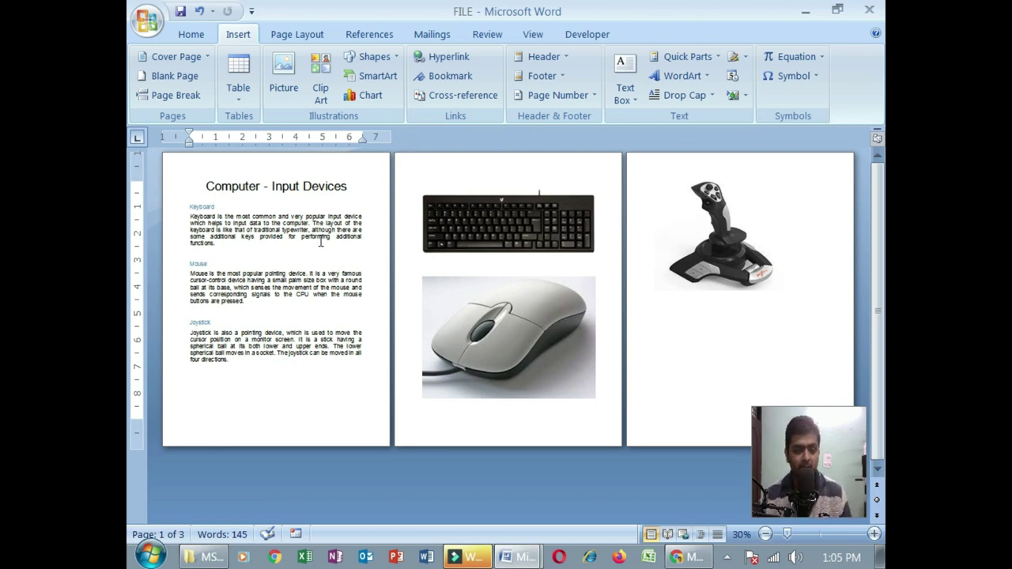
left_click_drag(206, 187, 261, 362)
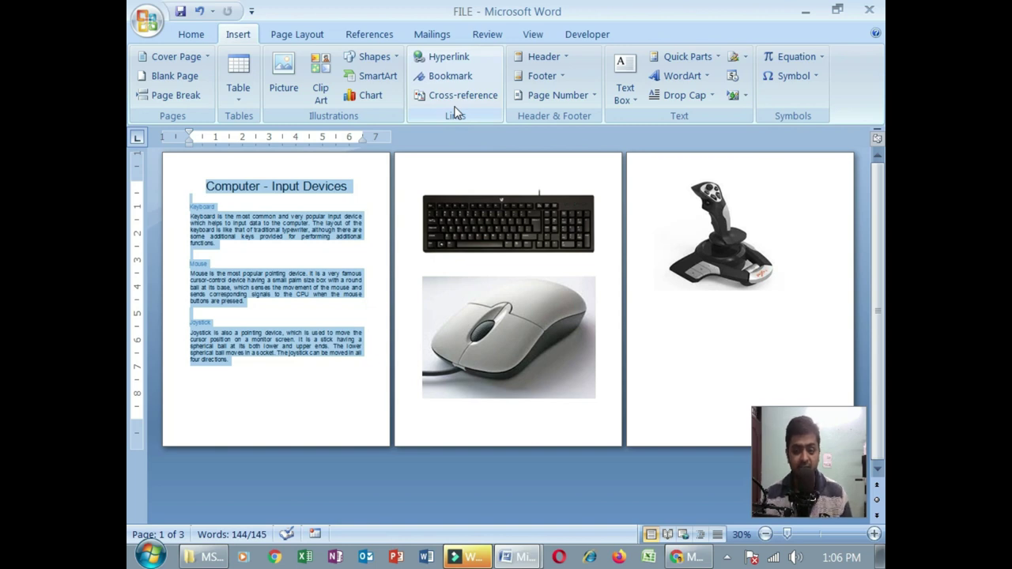
left_click(282, 199)
scroll(234, 294, "up", 3, "ctrl")
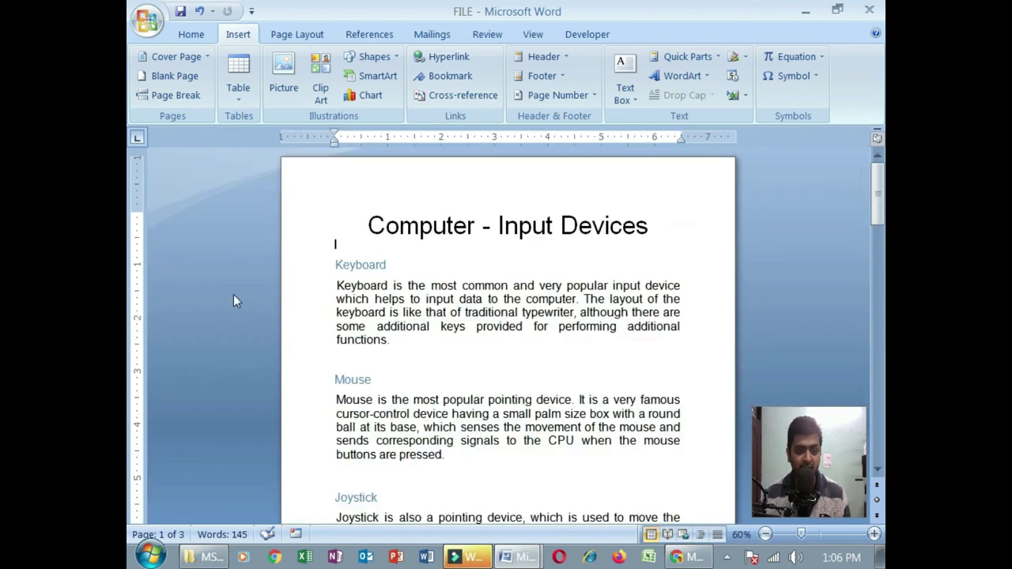
scroll(275, 305, "up", 2, "ctrl")
scroll(508, 289, "down", 2)
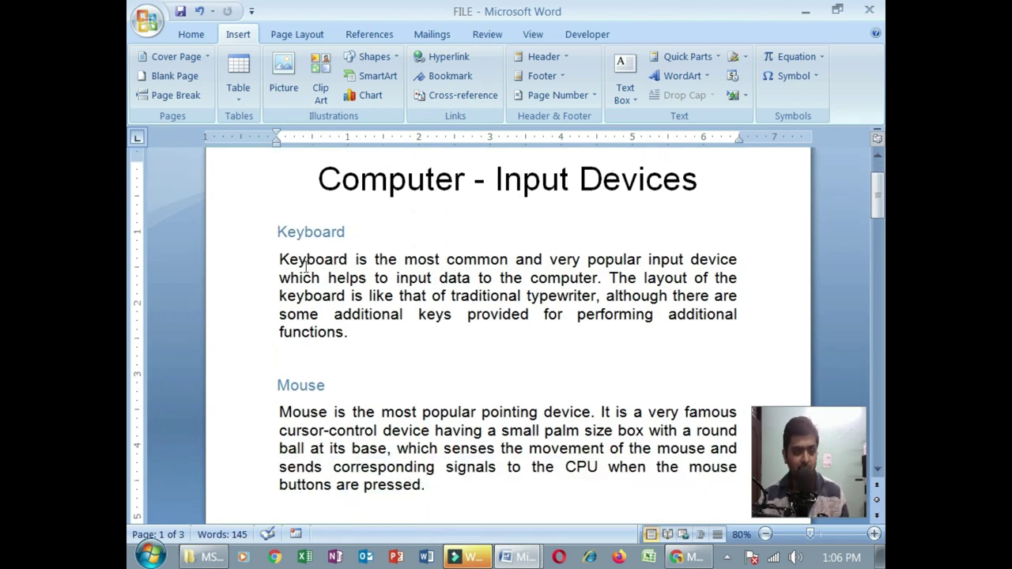
left_click_drag(281, 258, 365, 335)
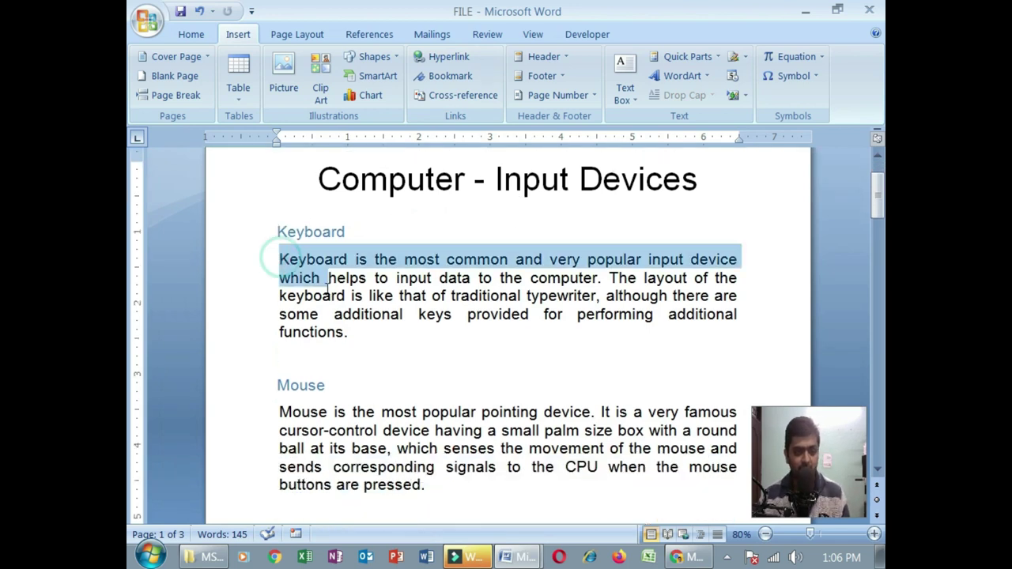
left_click(367, 336)
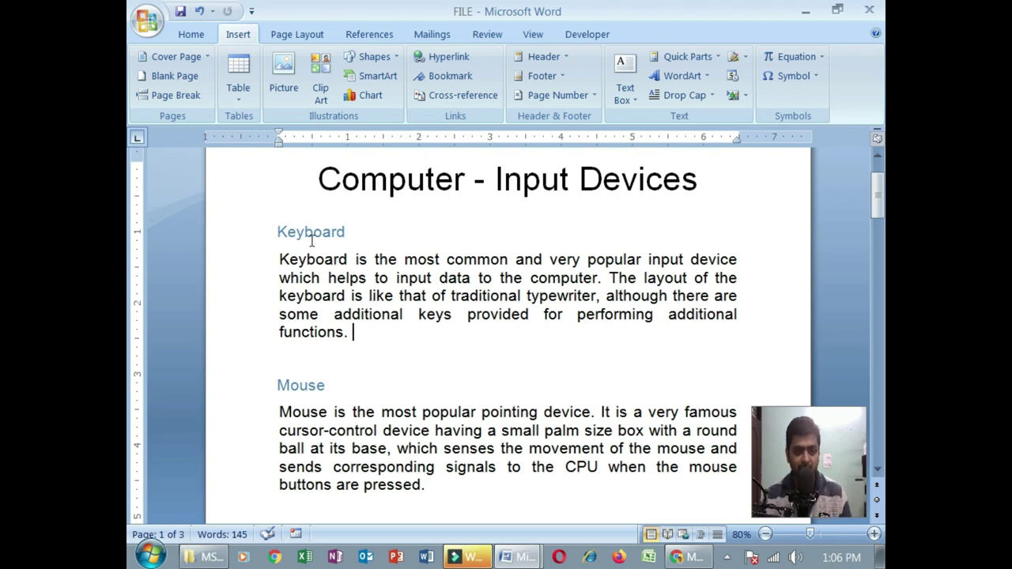
scroll(348, 341, "down", 5)
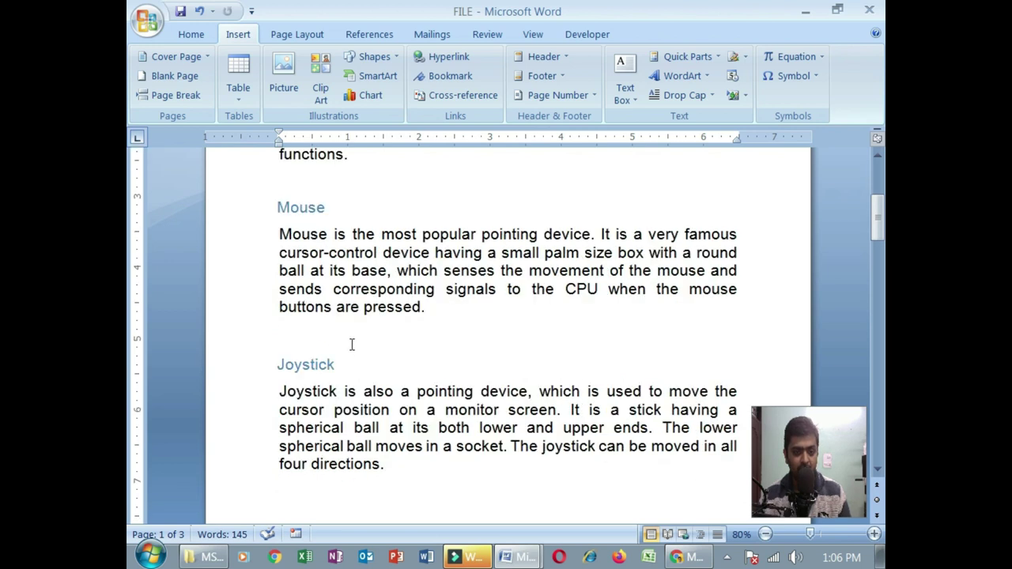
scroll(351, 336, "down", 10)
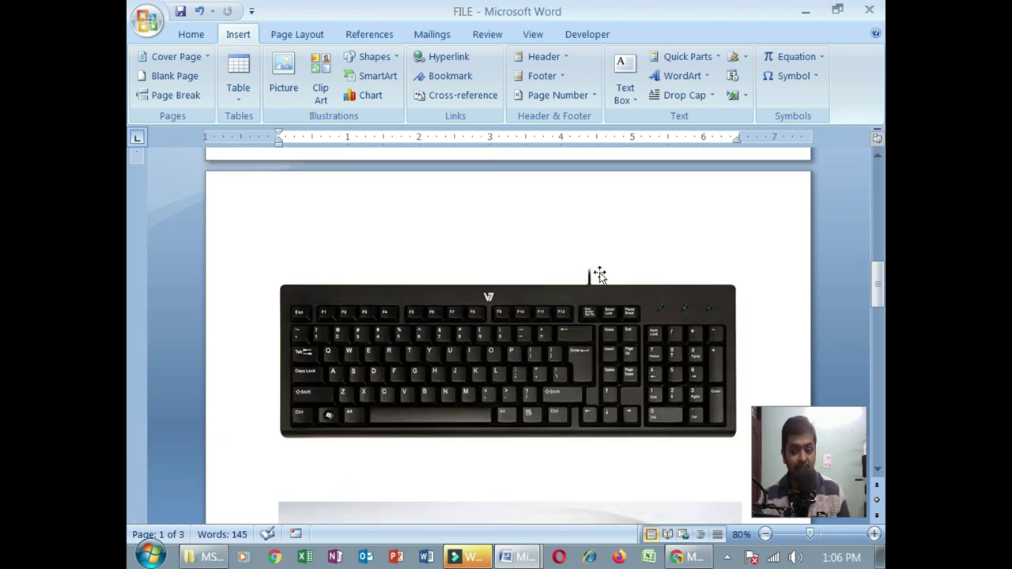
Step: Type the FIGURE1.1 label above the keyboard picture after undoing an accidental paste
scroll(676, 363, "down", 1)
scroll(679, 353, "down", 1)
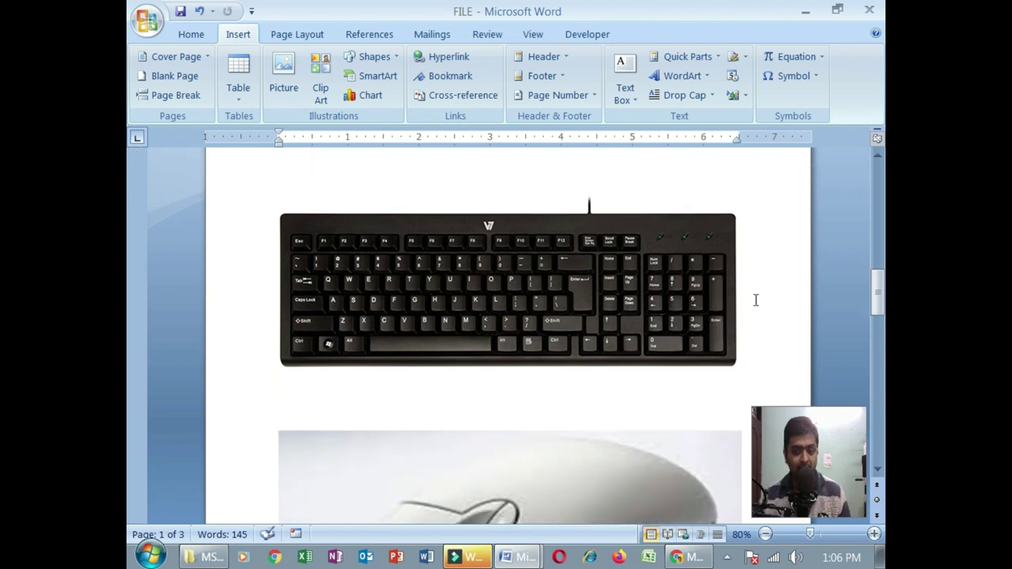
left_click(770, 325)
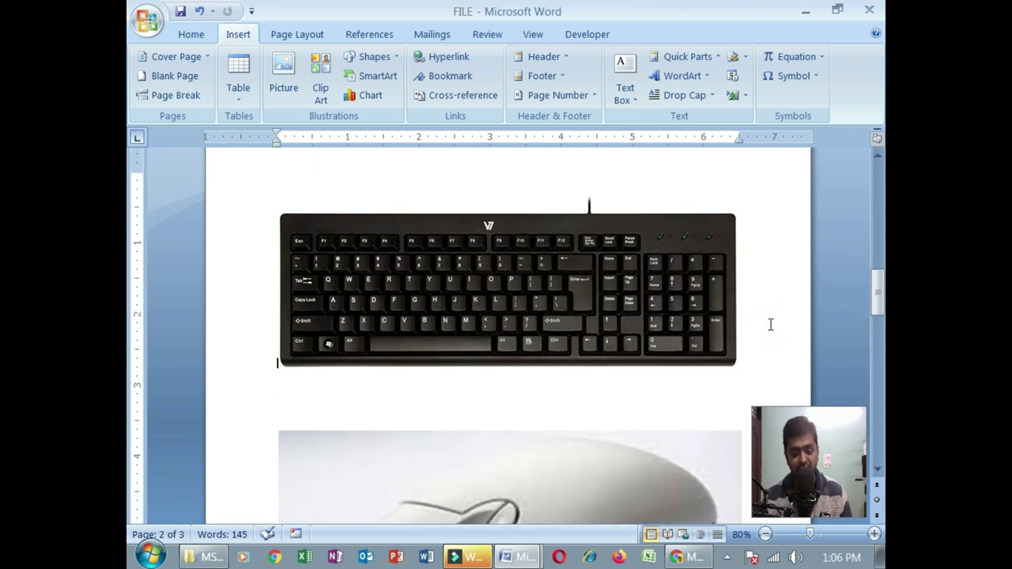
key("ctrl+v")
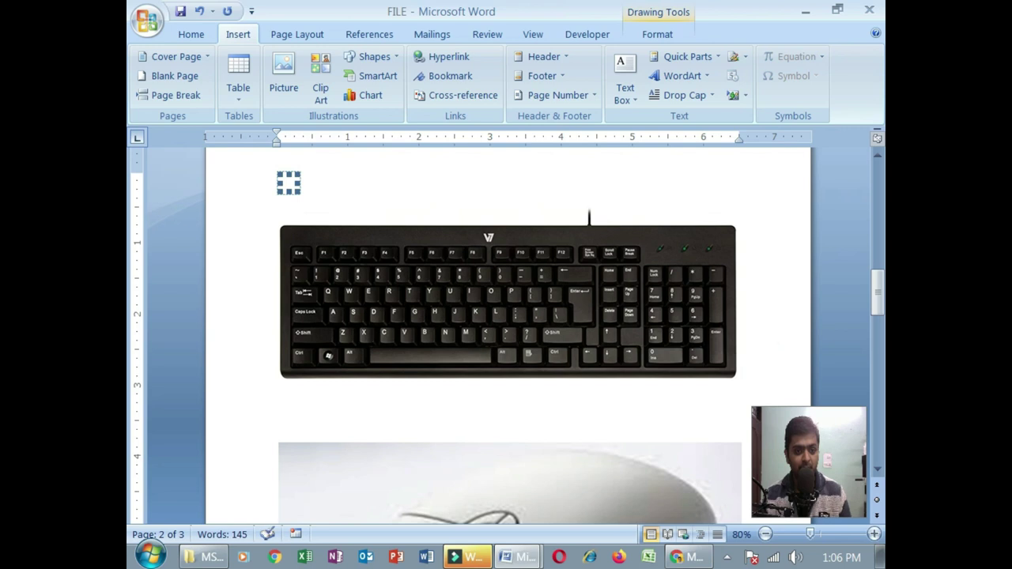
key("ctrl+z")
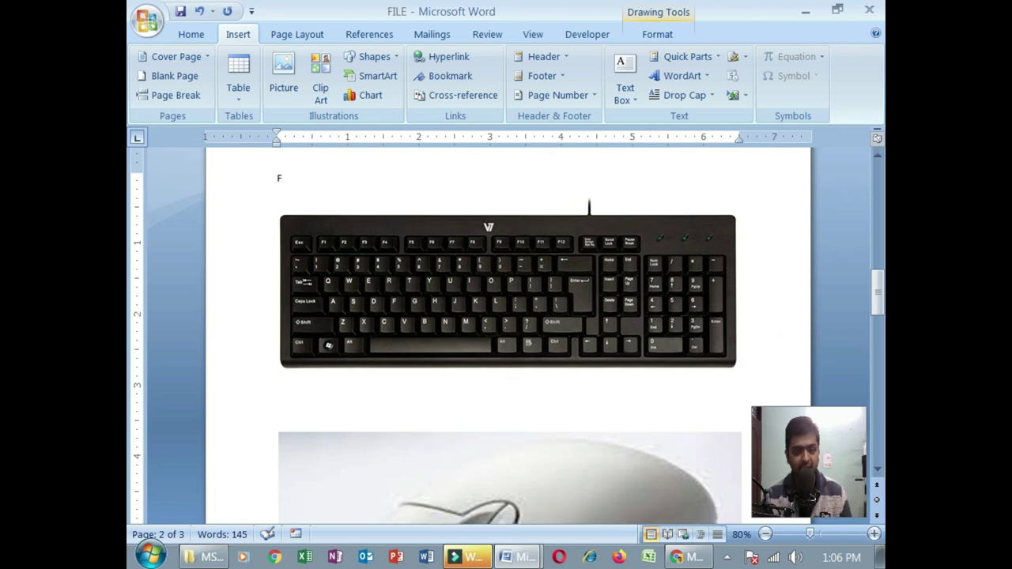
type("FIGG")
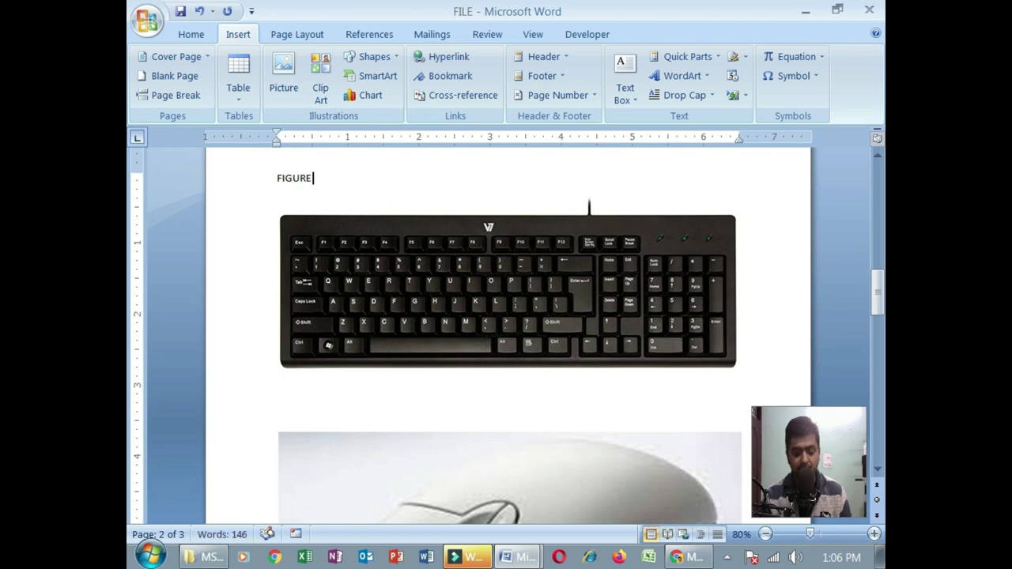
type("1.1")
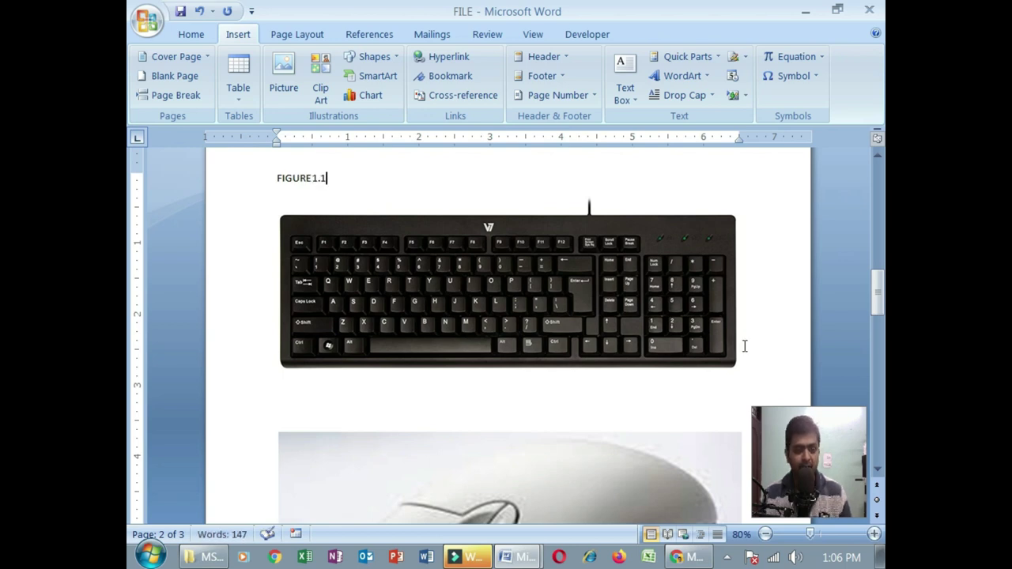
Step: Type the FIGURE1.2 label above the mouse picture
scroll(374, 317, "down", 3)
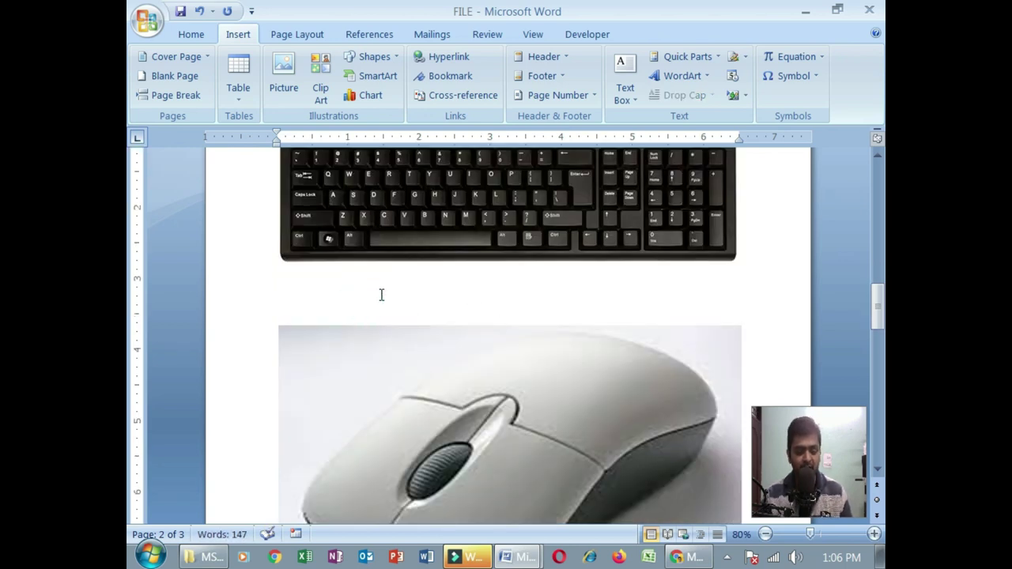
left_click(381, 294)
type("FIGURE1.2")
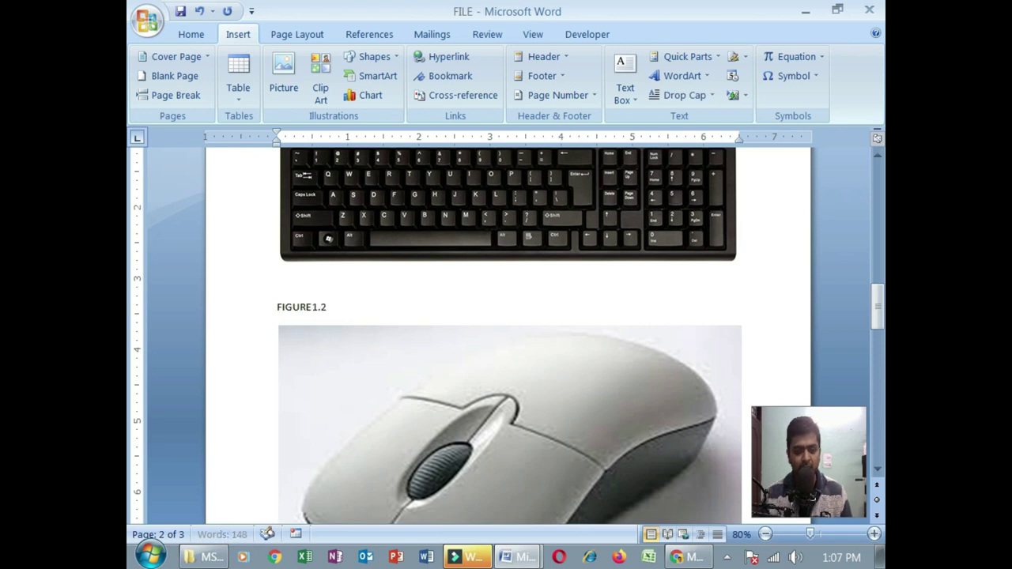
Step: Add a blank line above the joystick picture and type the FIGURE1.3 label there
scroll(383, 332, "down", 5)
scroll(381, 343, "down", 6)
scroll(312, 244, "down", 3)
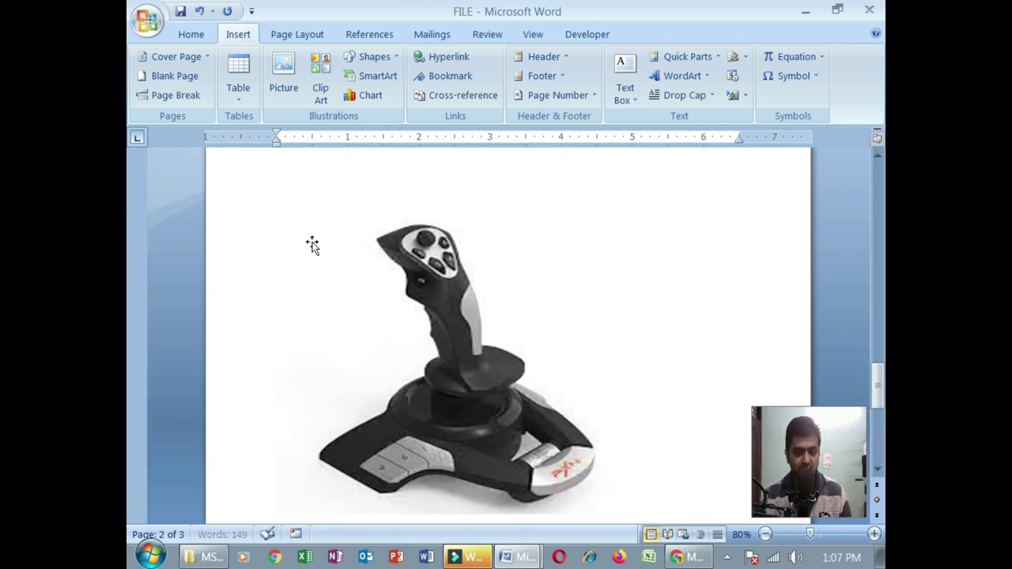
scroll(356, 253, "up", 2)
left_click(359, 261)
scroll(662, 345, "down", 5)
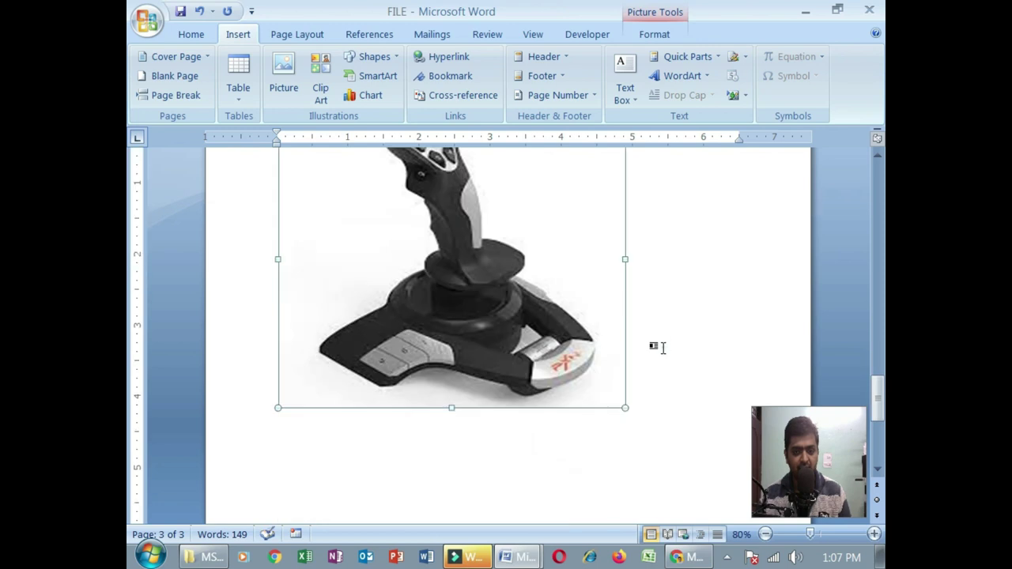
left_click(662, 345)
key("Home")
key("Up")
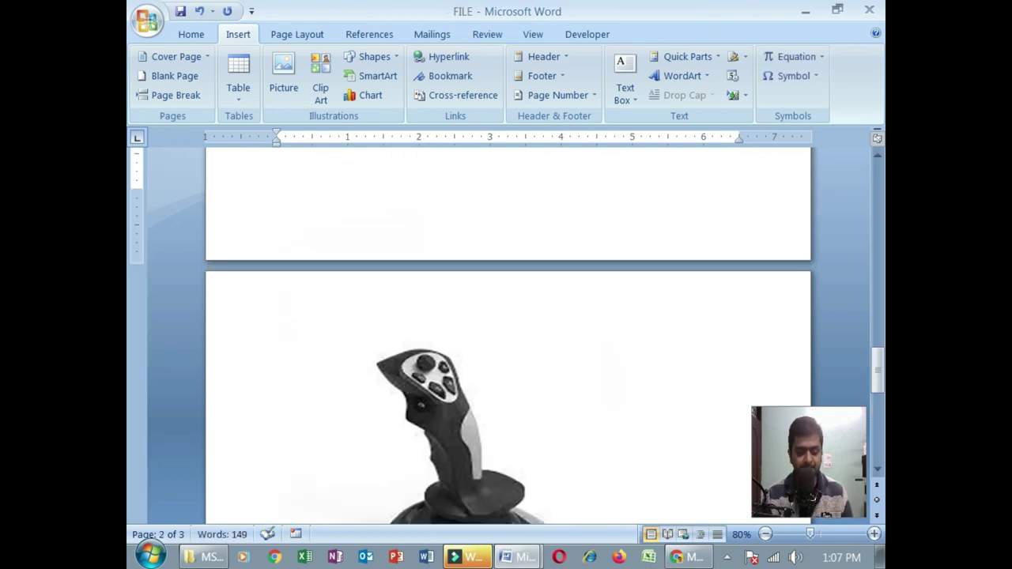
key("Return")
type("FIGURE")
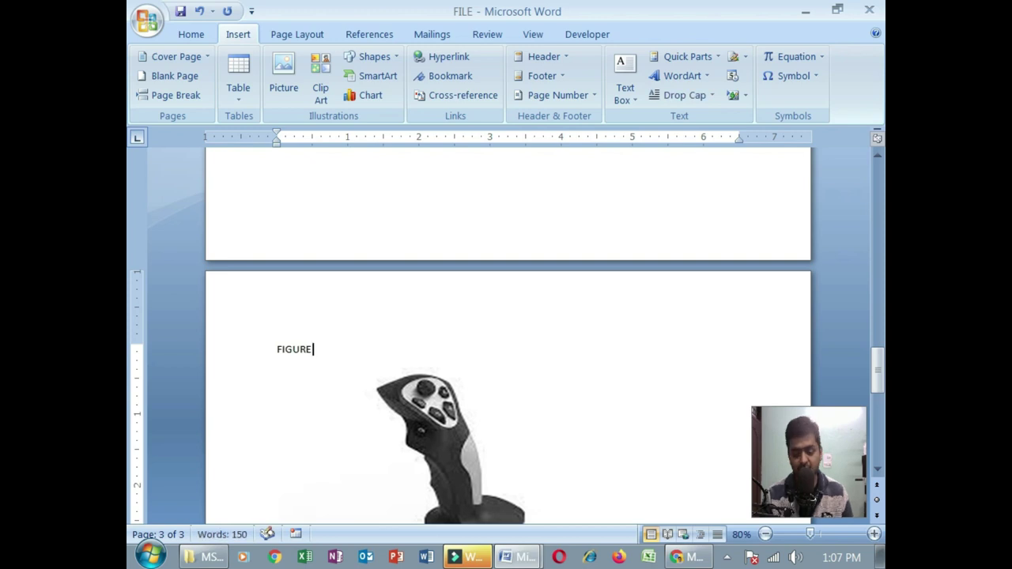
type("1.3")
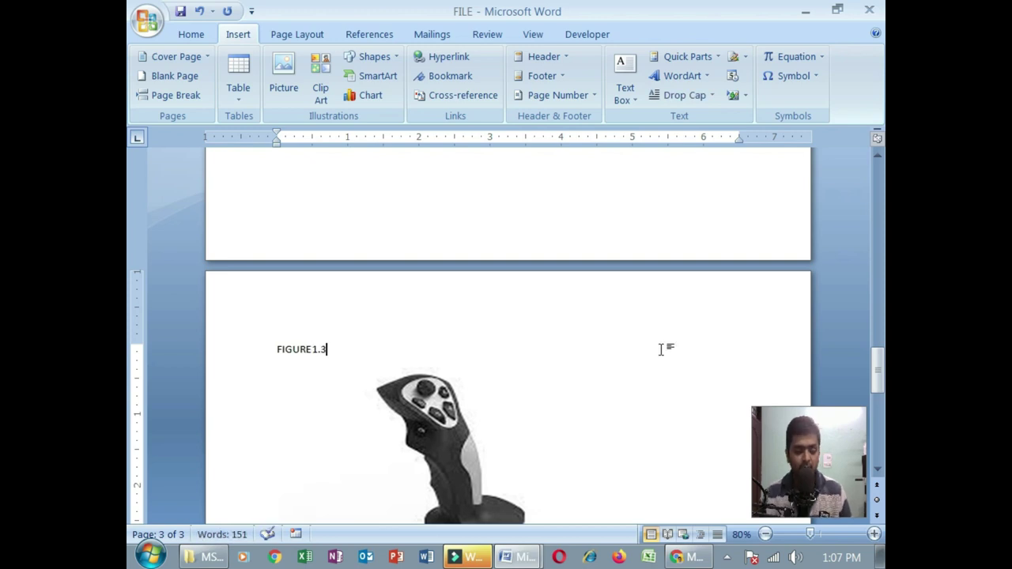
scroll(661, 351, "up", 2)
scroll(635, 333, "up", 3)
scroll(624, 330, "up", 3)
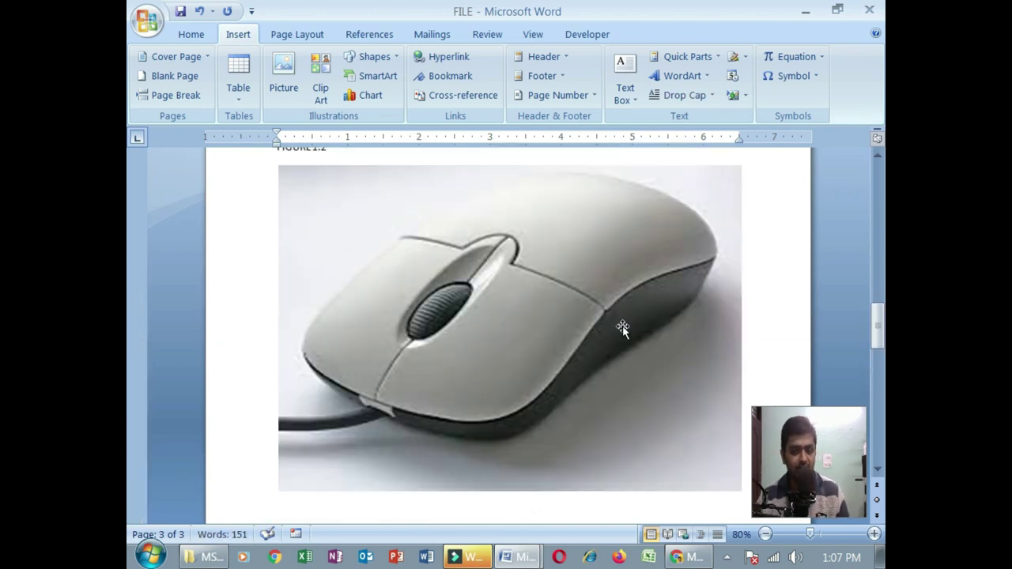
scroll(585, 316, "up", 3)
scroll(368, 298, "up", 4)
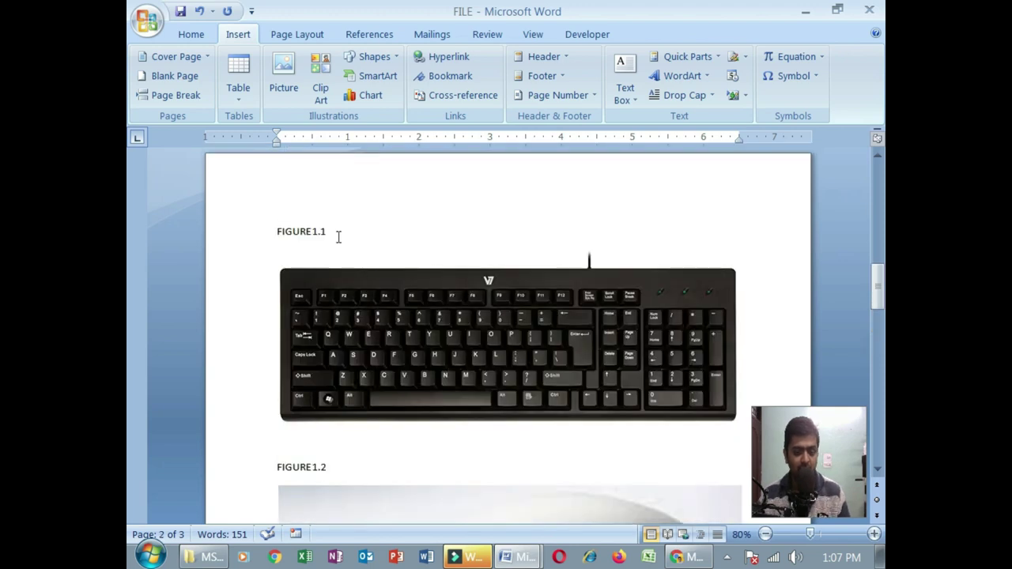
Step: Select the FIGURE1.1, FIGURE1.2 and FIGURE1.3 caption texts in turn
left_click_drag(331, 232, 278, 240)
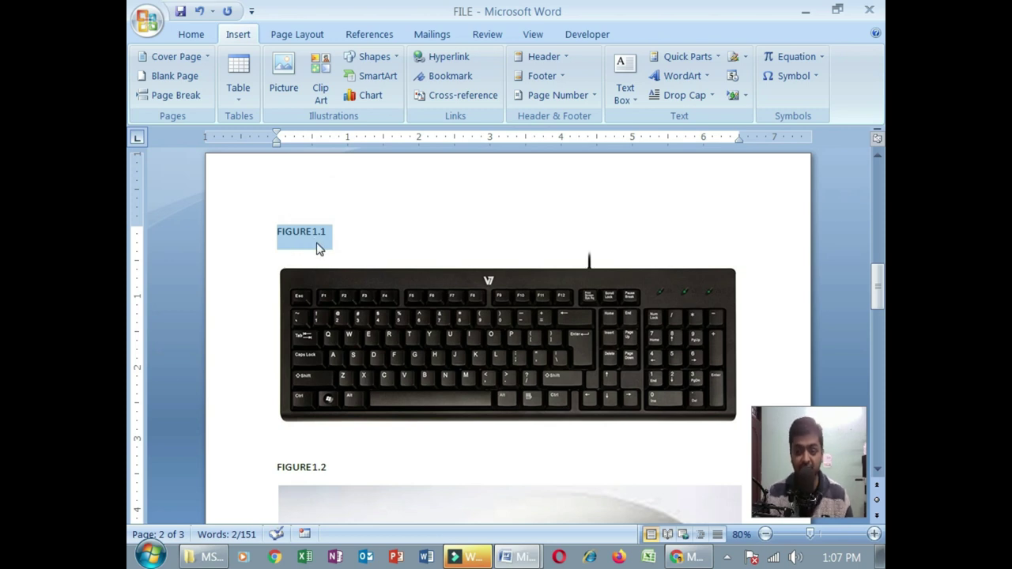
scroll(320, 273, "down", 3)
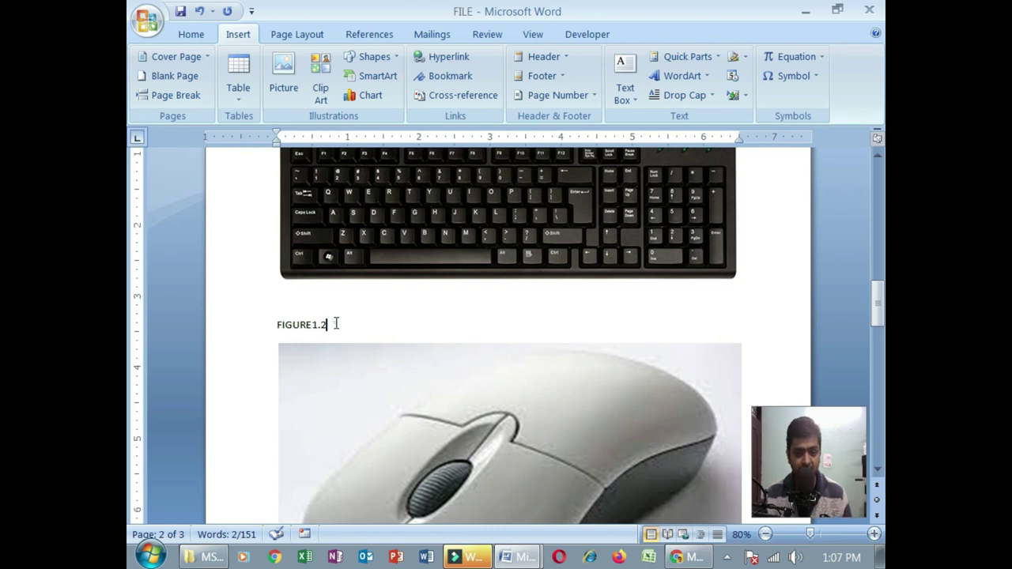
left_click_drag(336, 324, 295, 325)
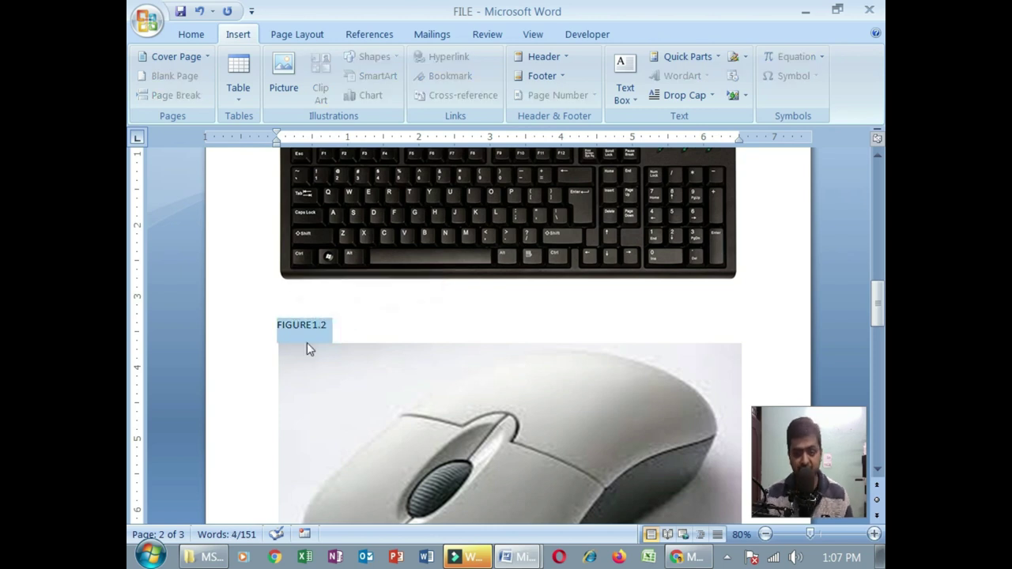
scroll(308, 345, "down", 4)
scroll(319, 329, "down", 6)
scroll(319, 329, "down", 5)
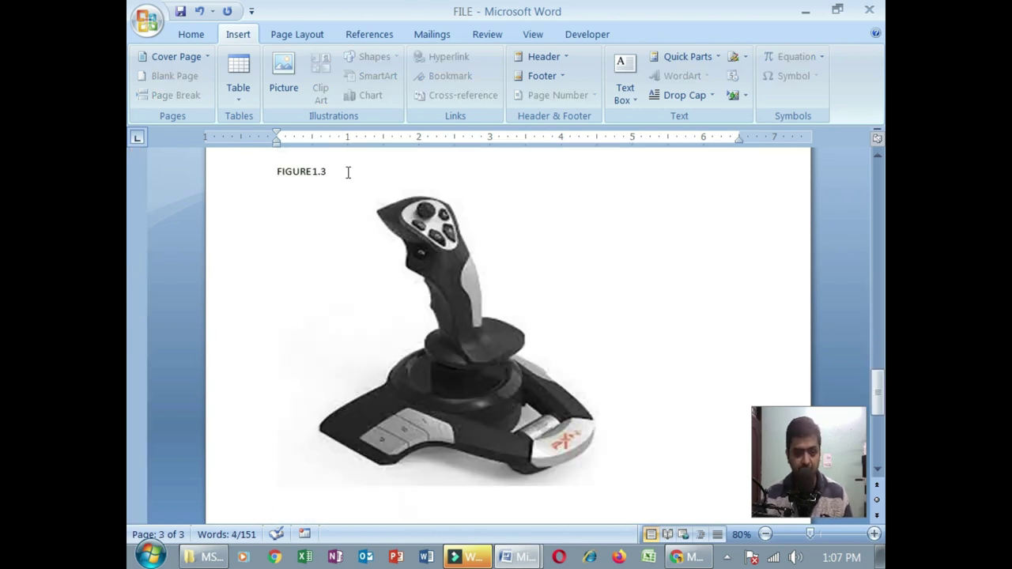
left_click_drag(348, 171, 285, 165)
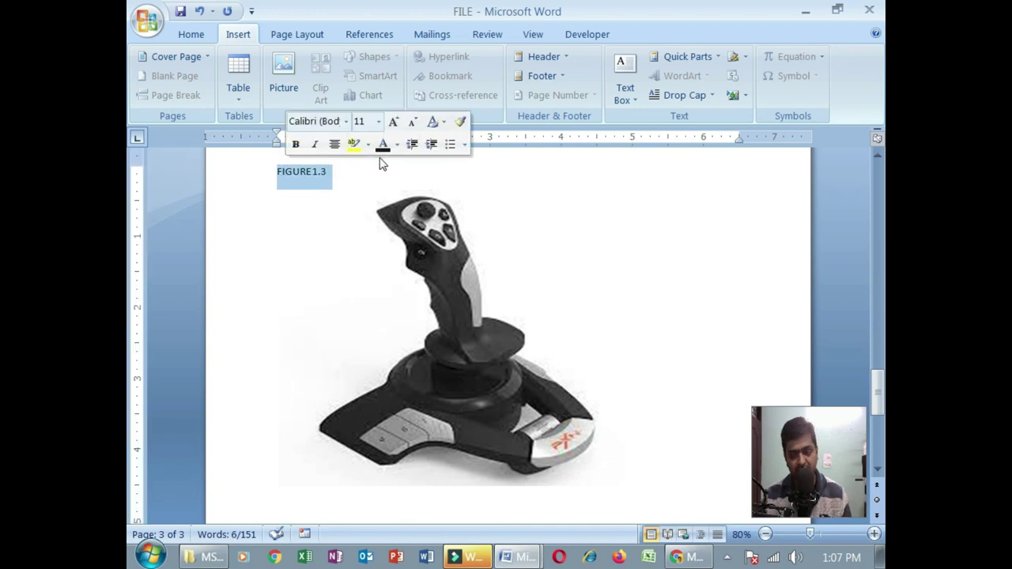
Step: Apply the Heading 1 style from the Home tab to the selected FIGURE 1.3 caption
left_click(191, 34)
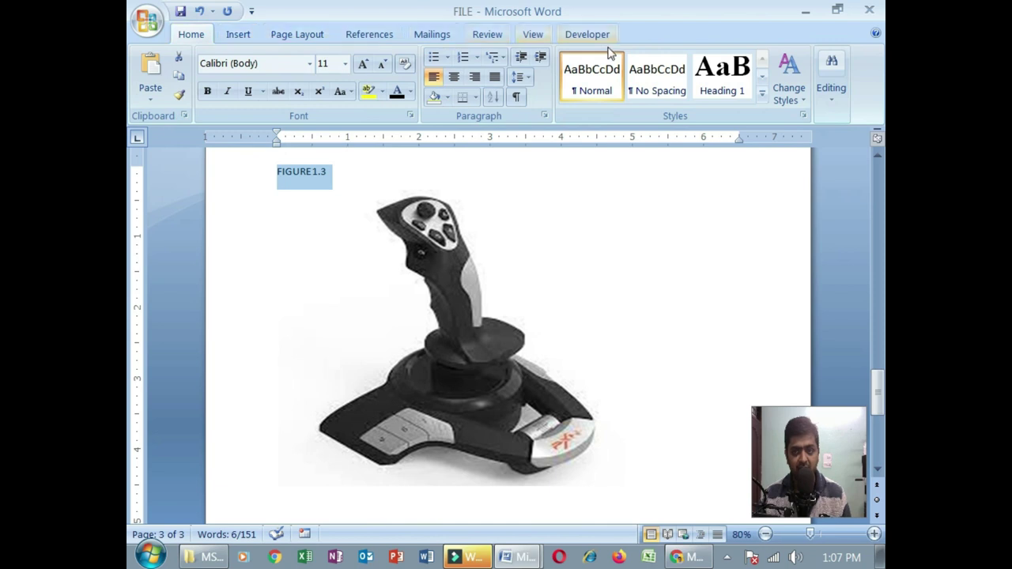
left_click(721, 83)
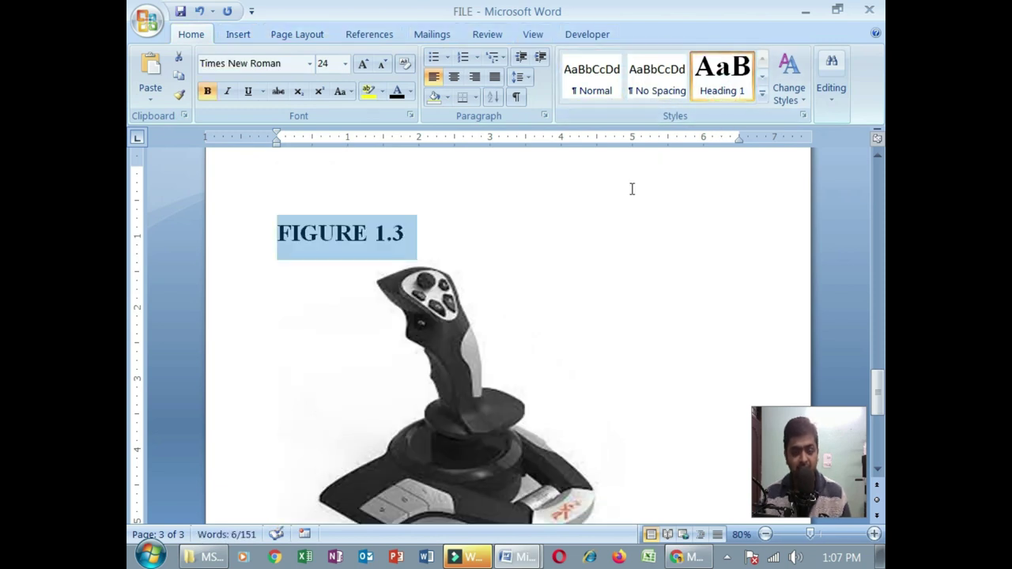
scroll(435, 355, "up", 3)
scroll(436, 356, "up", 7)
scroll(436, 355, "up", 10)
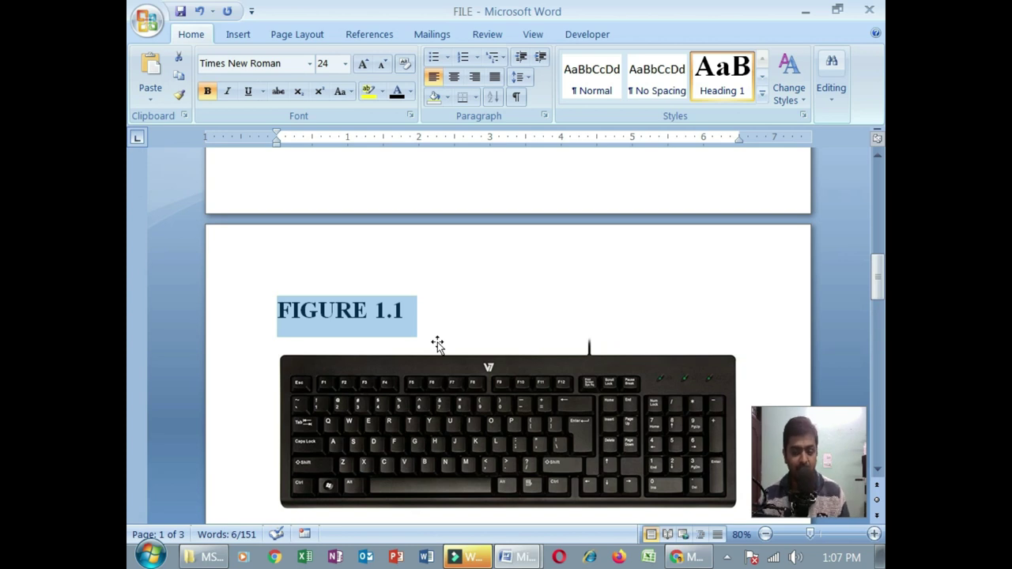
scroll(437, 344, "up", 3)
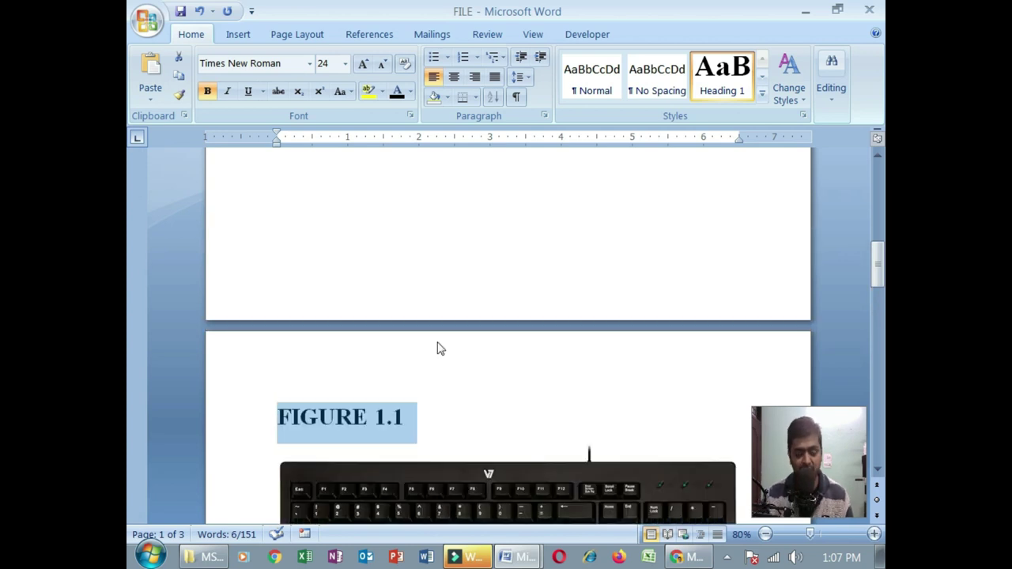
scroll(437, 345, "up", 5)
scroll(419, 324, "up", 5)
scroll(403, 307, "up", 1)
scroll(402, 306, "up", 1)
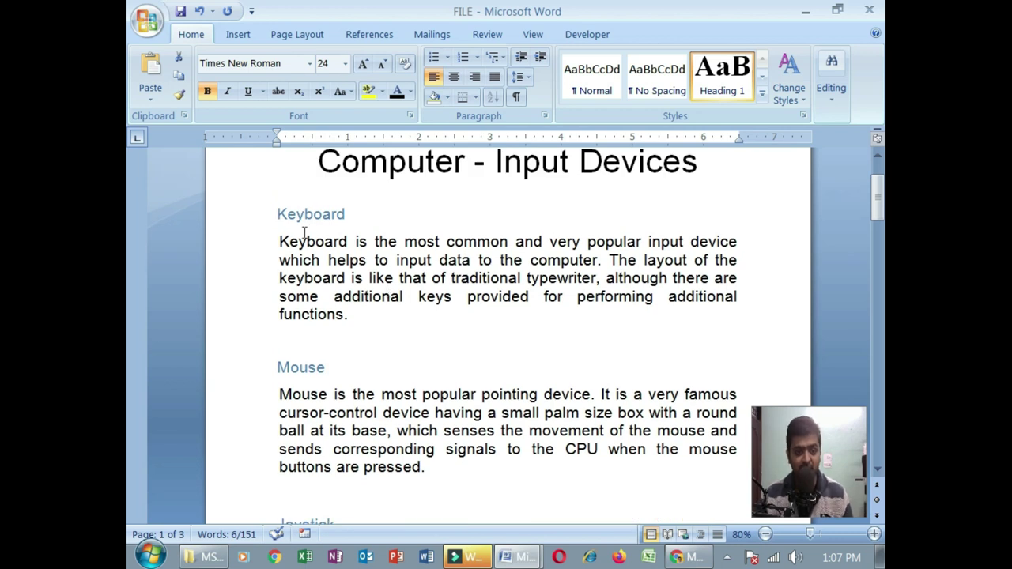
Step: Type "(you can refer to" after "functions." in the Keyboard paragraph
left_click(368, 323)
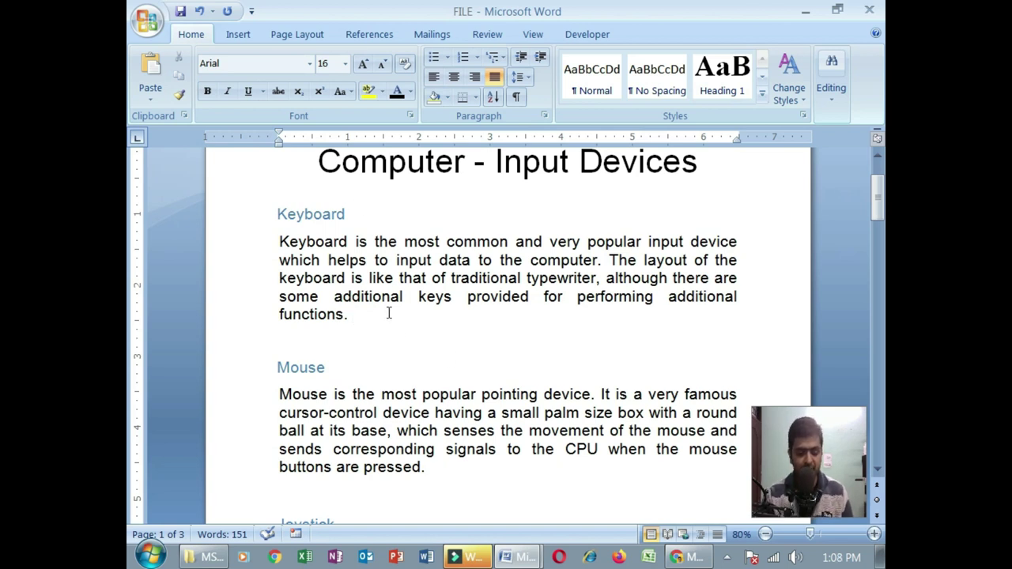
type("(")
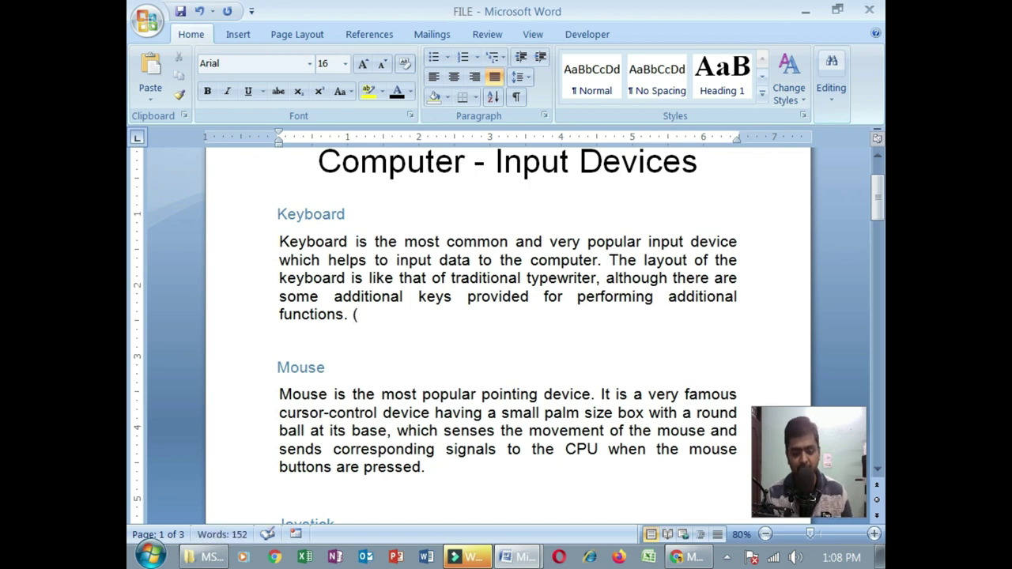
type("you can")
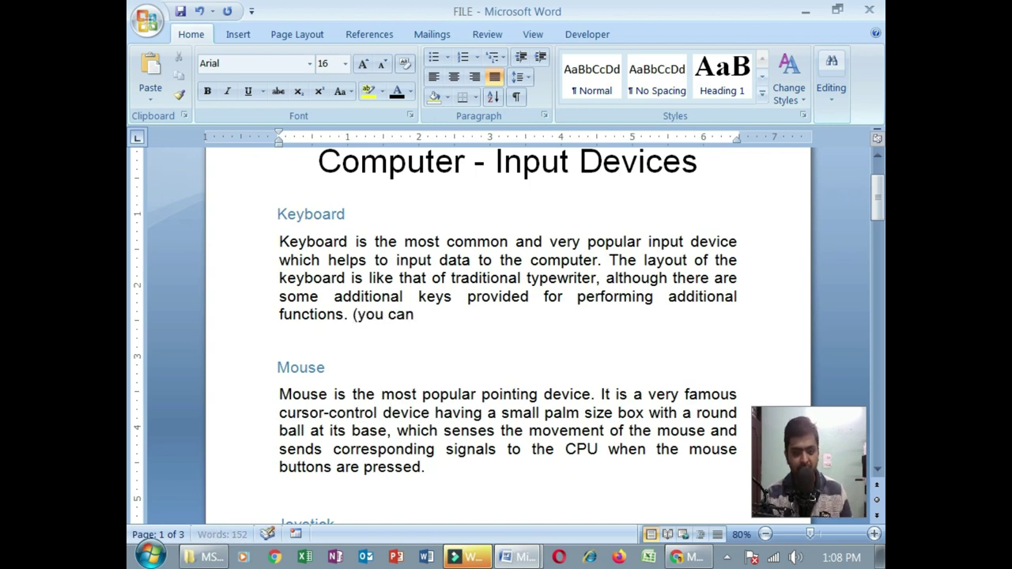
type(" refer to figu")
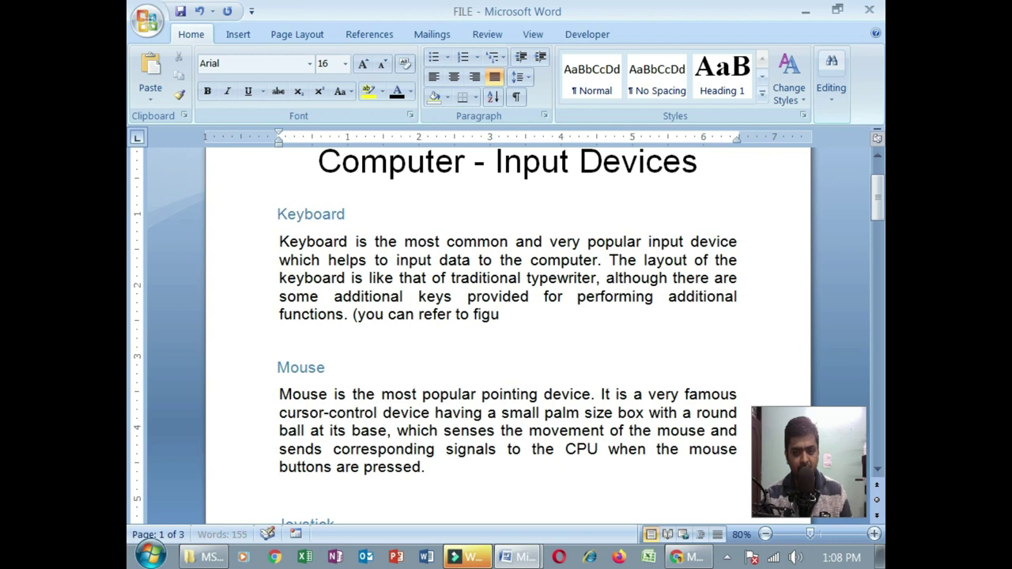
key("BackSpace")
key("BackSpace")
key("BackSpace")
key("BackSpace")
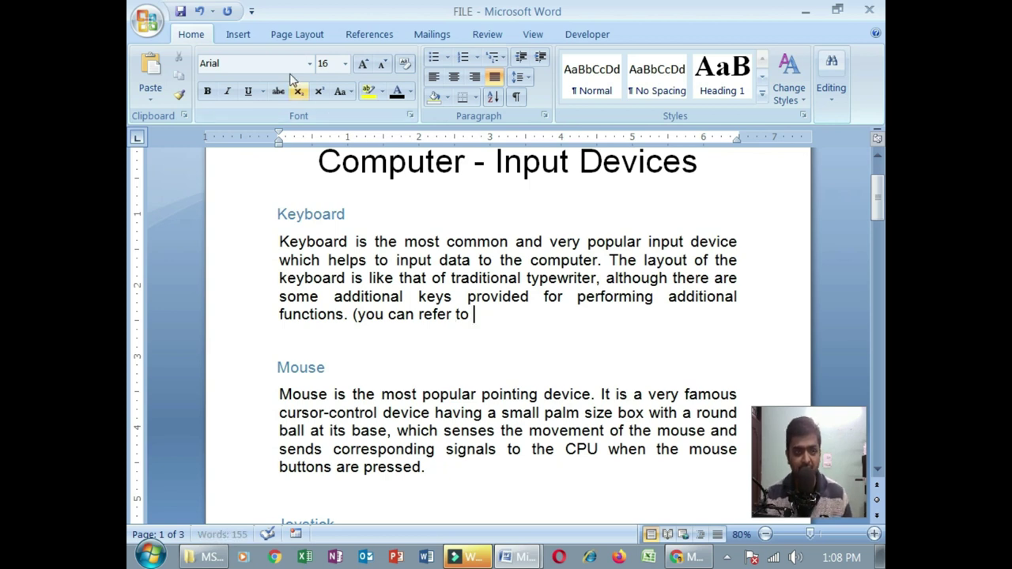
left_click(238, 34)
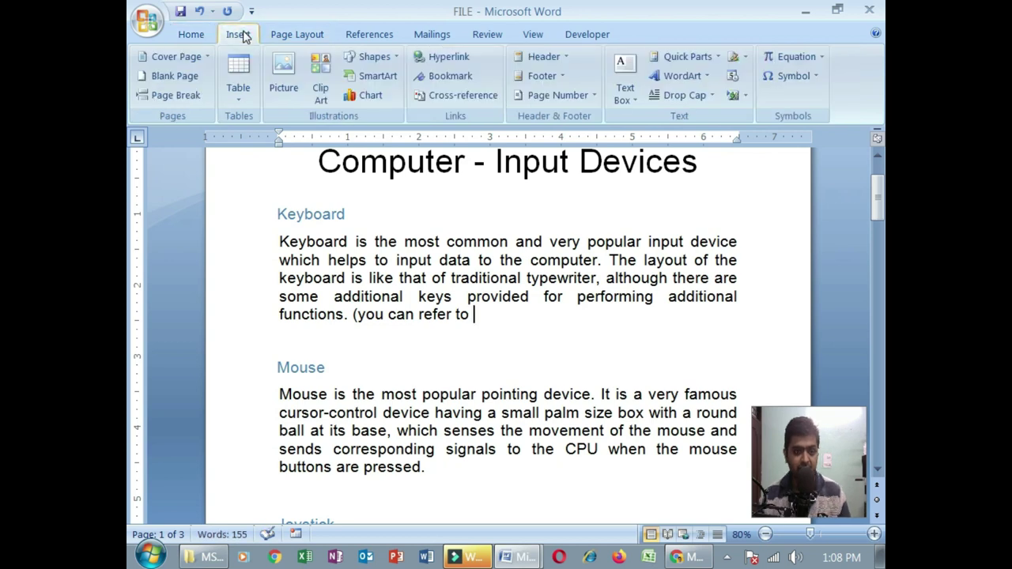
Step: Insert a hyperlinked heading cross-reference to FIGURE 1.1 after "you can refer to"
left_click(434, 97)
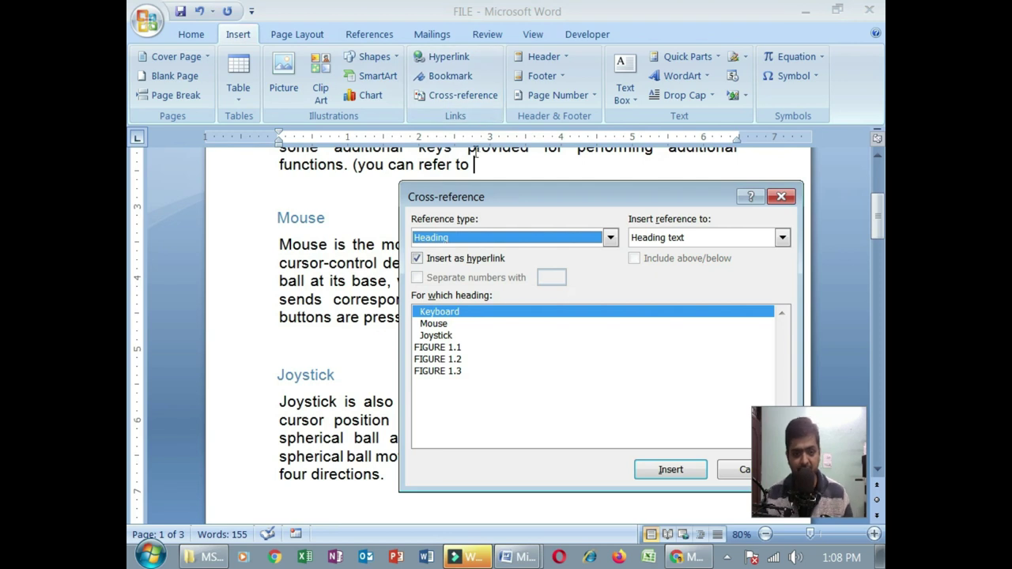
left_click_drag(593, 193, 597, 192)
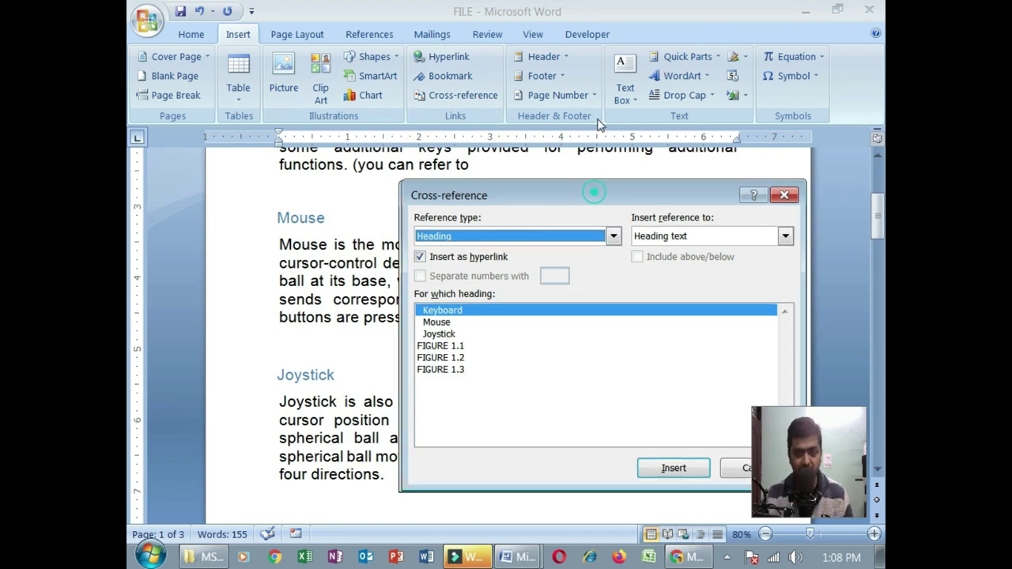
left_click_drag(599, 124, 601, 110)
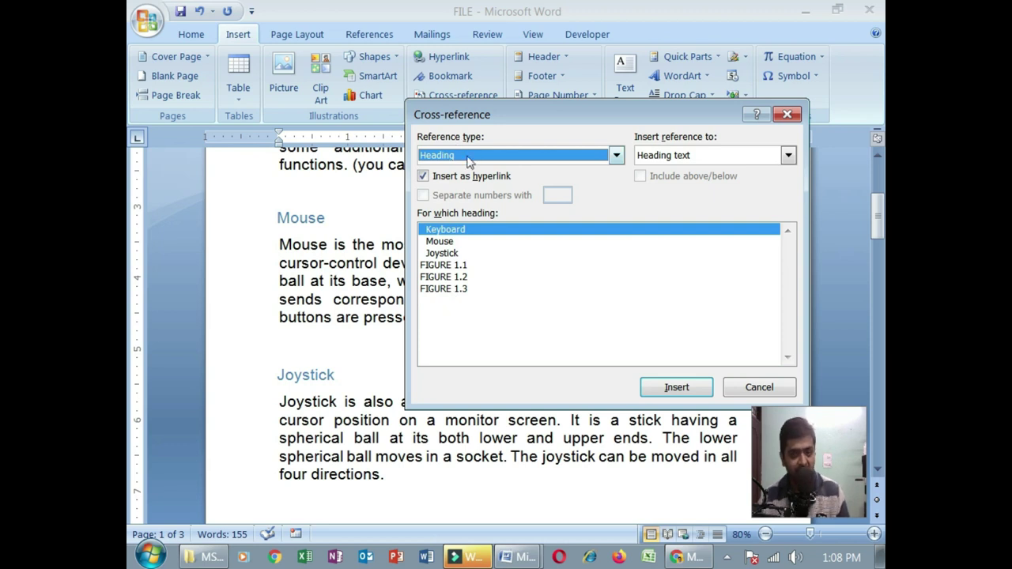
left_click(453, 267)
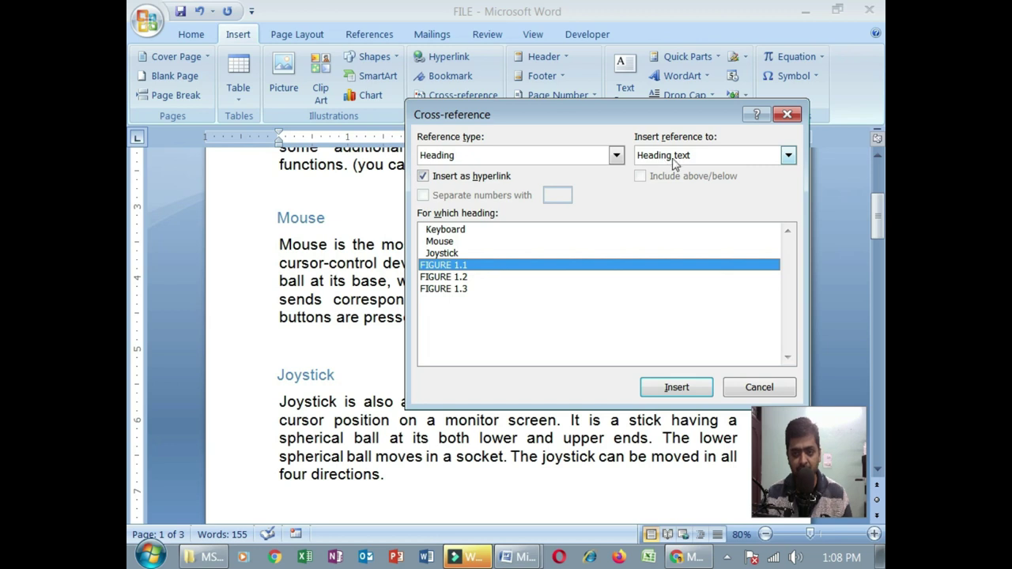
left_click(684, 390)
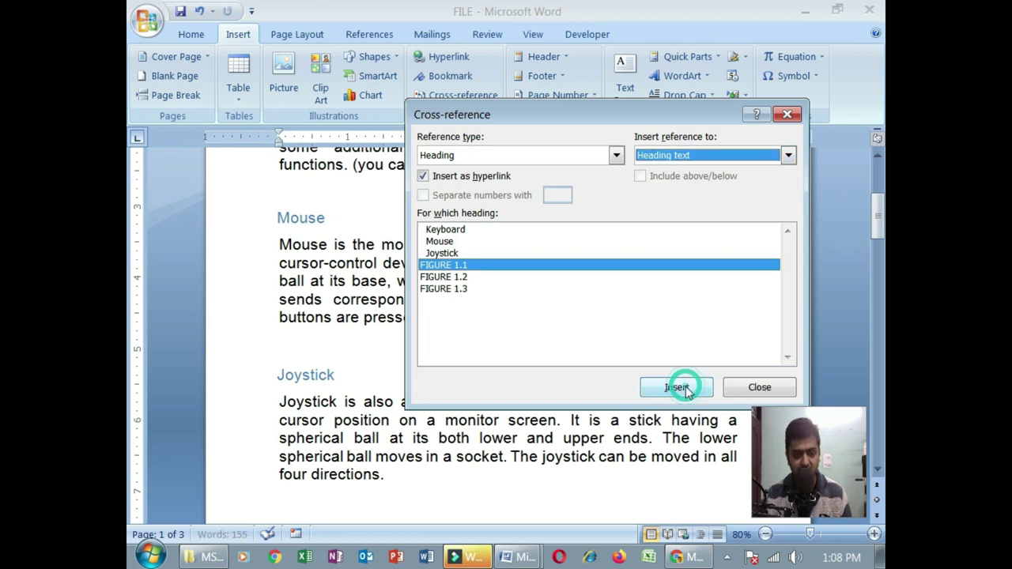
left_click(759, 391)
scroll(506, 233, "up", 1)
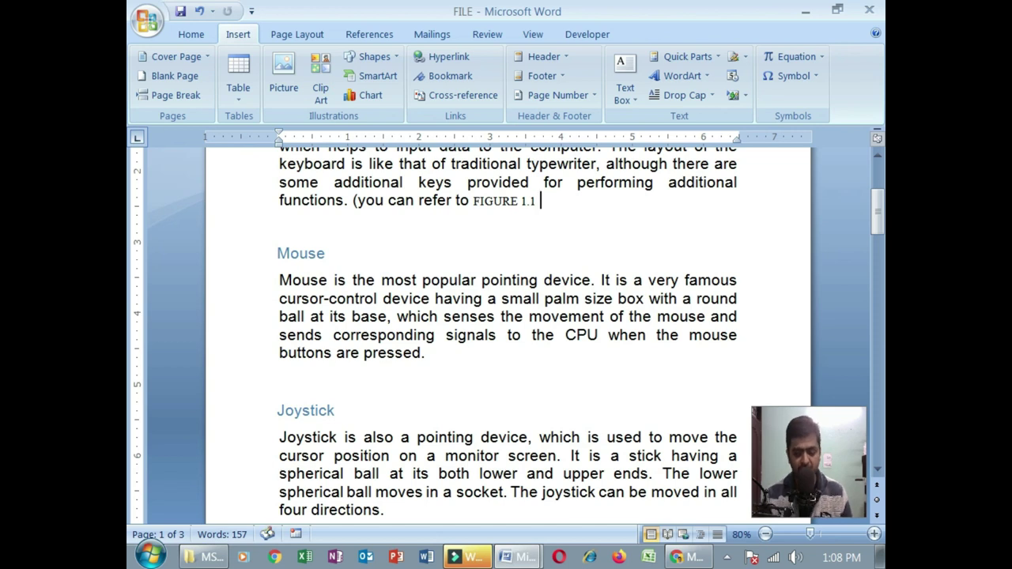
Step: Type "at page no" after the FIGURE 1.1 reference
type("at")
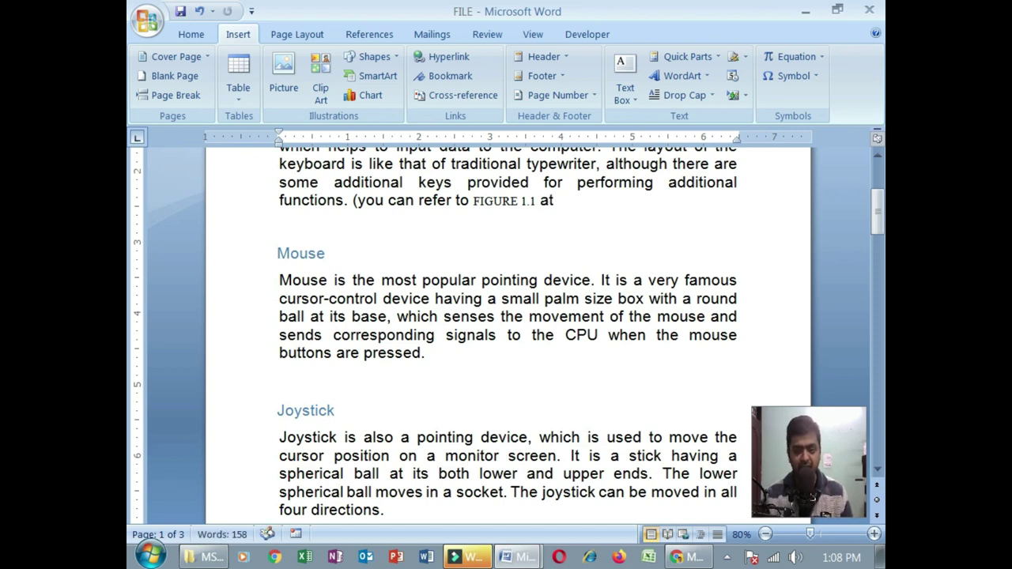
type("page m")
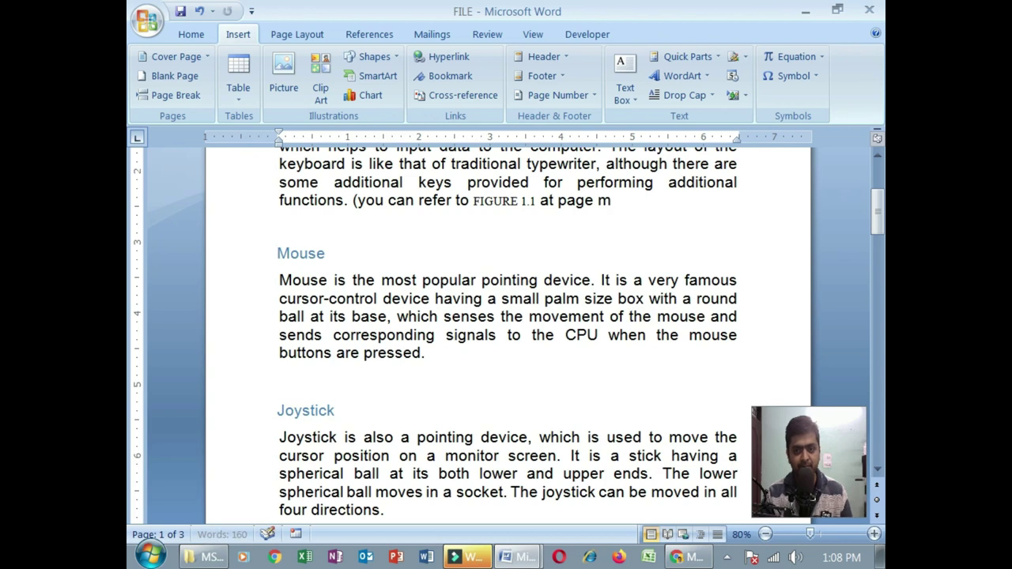
key("BackSpace")
type("no")
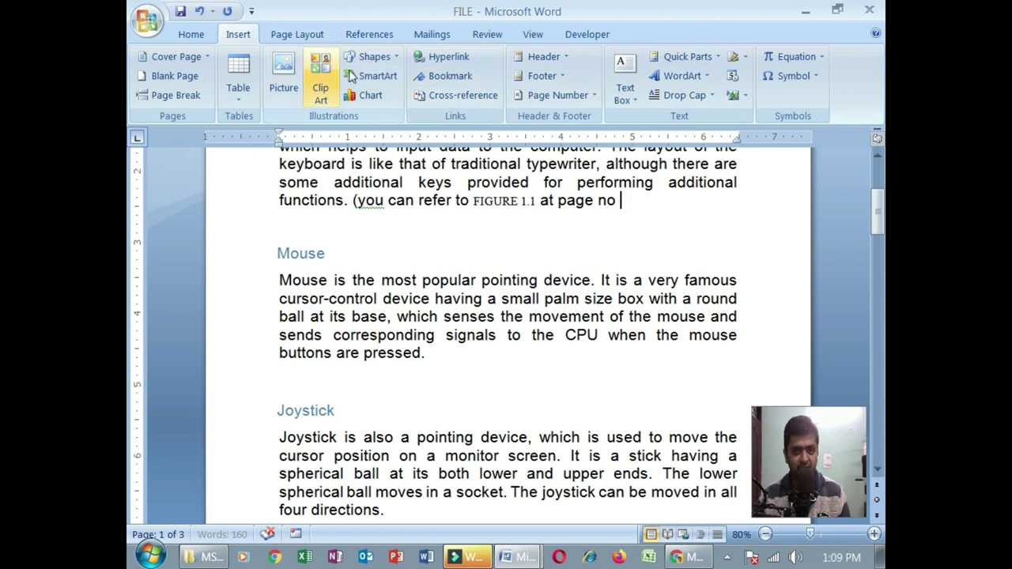
Step: Insert a Page number cross-reference to the FIGURE 1.1 heading after "page no"
left_click(435, 97)
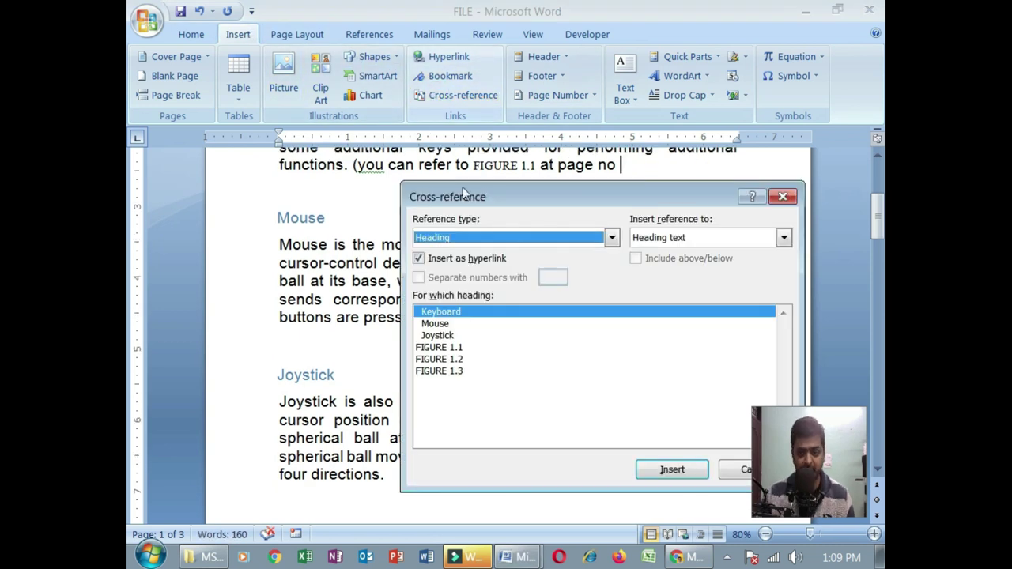
key("Tab")
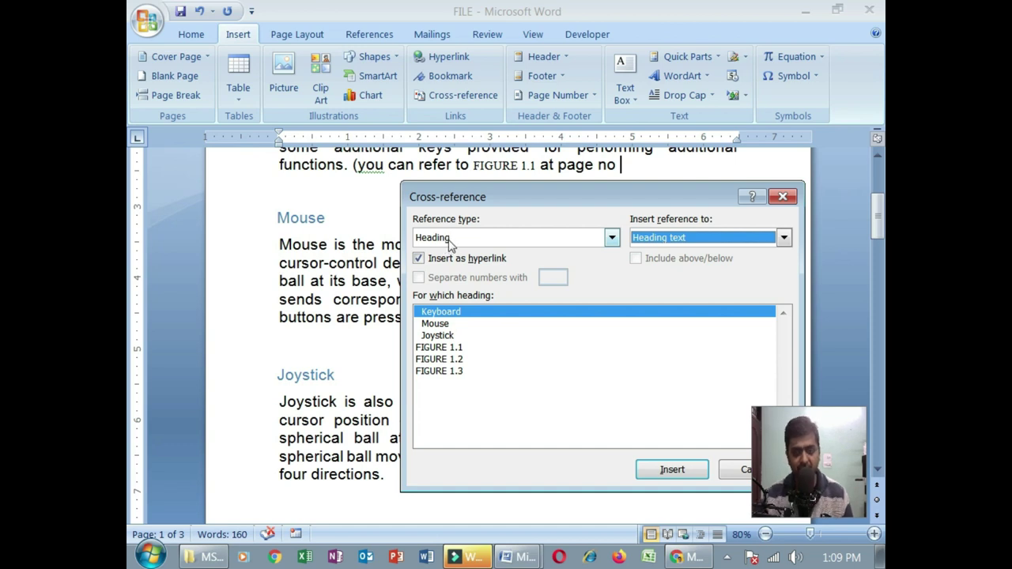
left_click(433, 348)
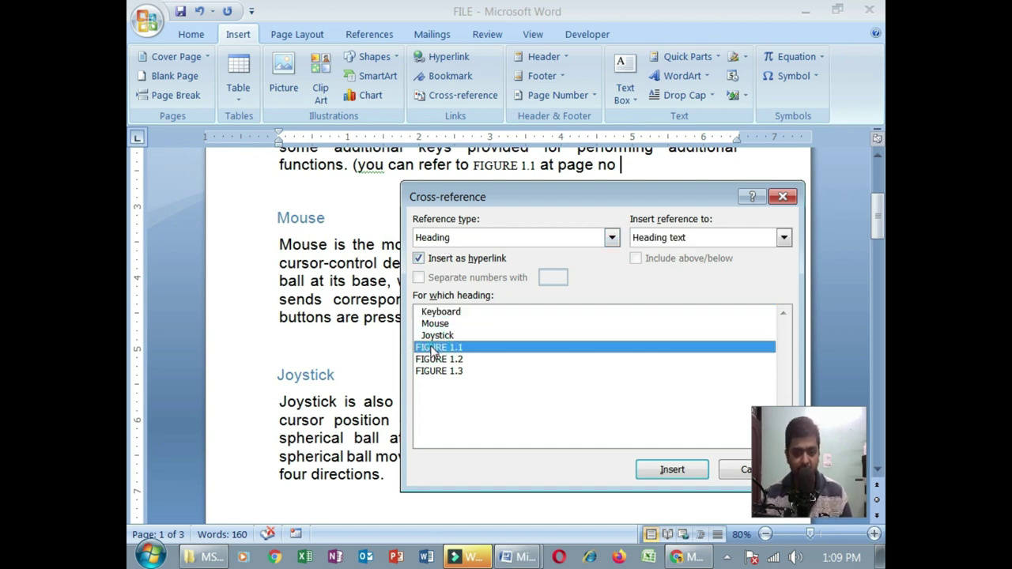
left_click(674, 239)
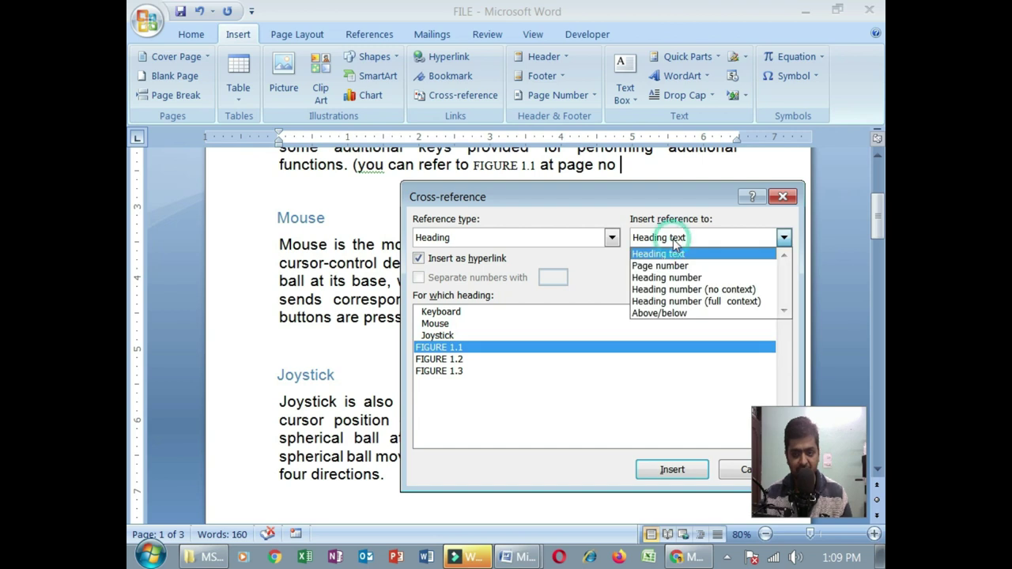
left_click(660, 265)
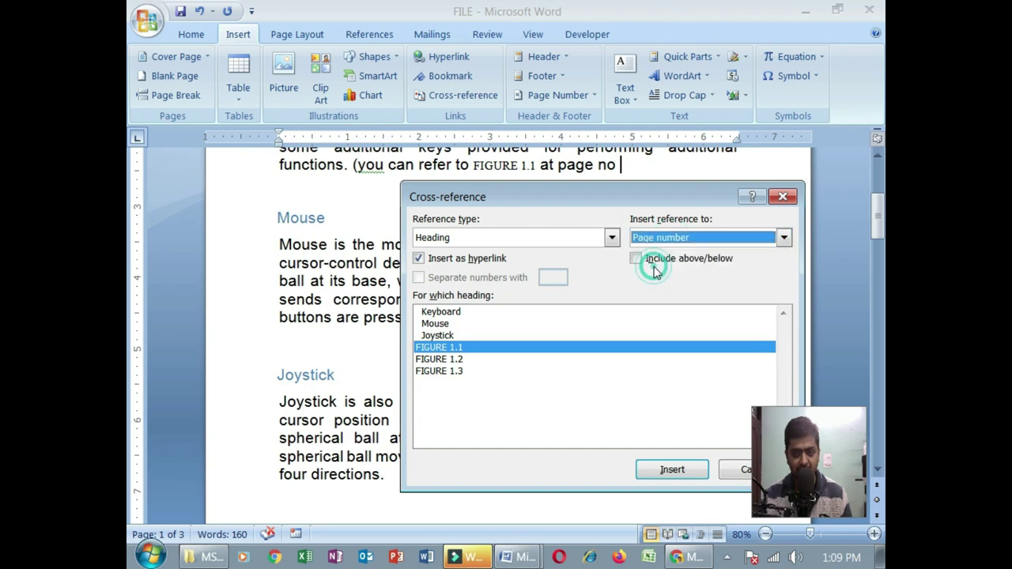
left_click(650, 467)
left_click(731, 468)
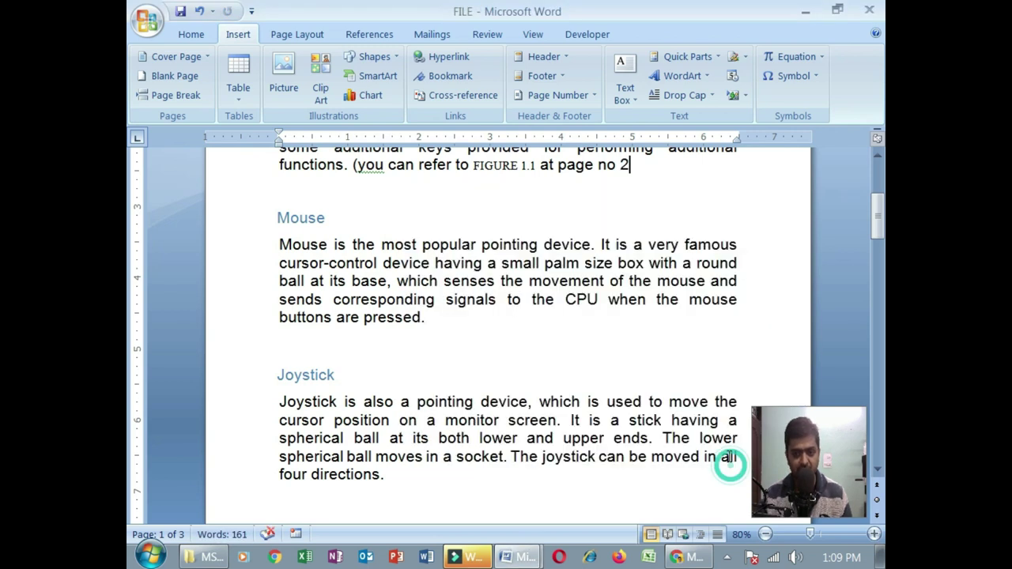
scroll(616, 251, "up", 2)
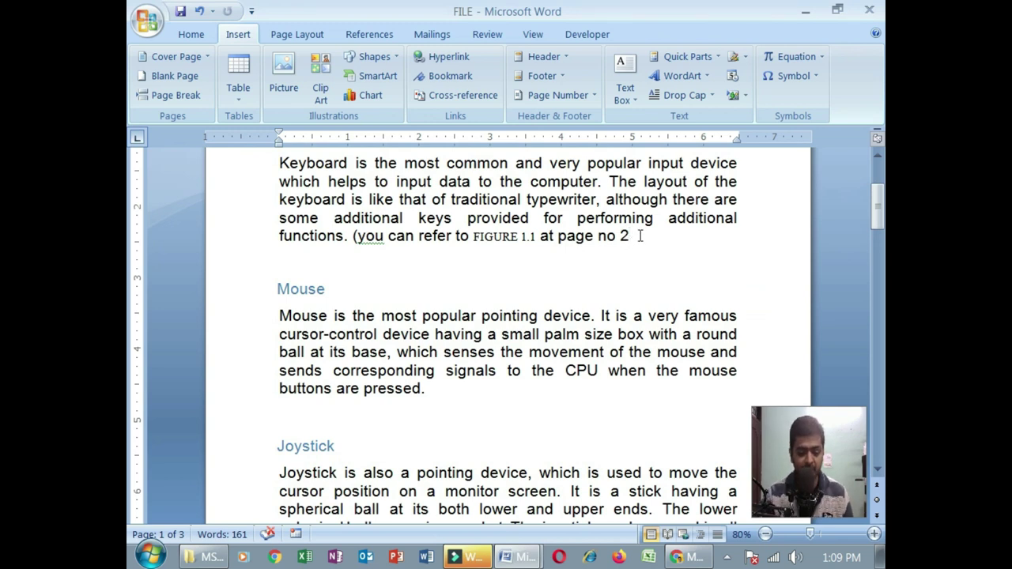
Step: Close the bracket after "page no 2" and Ctrl+click the FIGURE 1.1 link to test it
type(")")
scroll(364, 166, "up", 2)
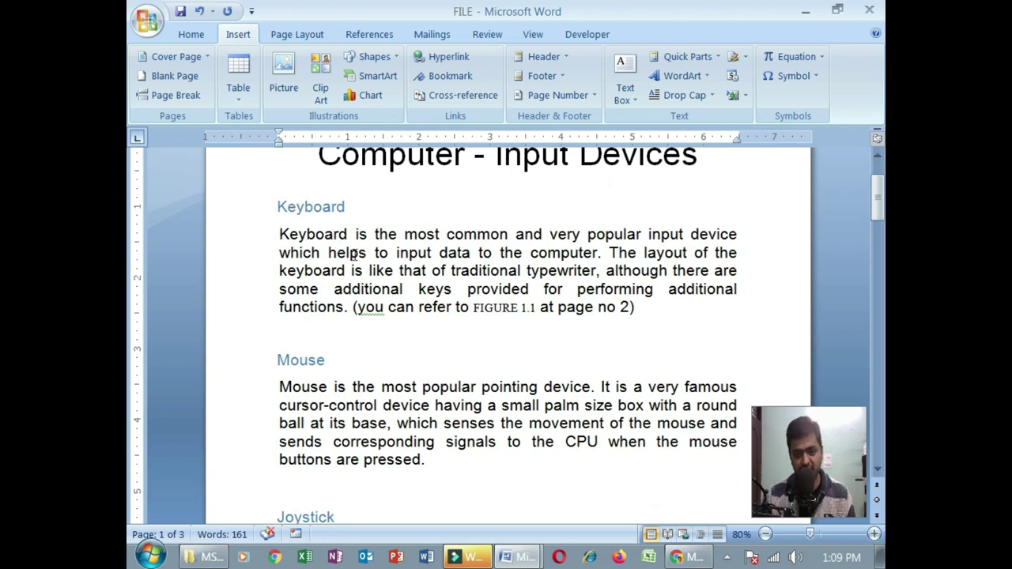
scroll(374, 301, "down", 1)
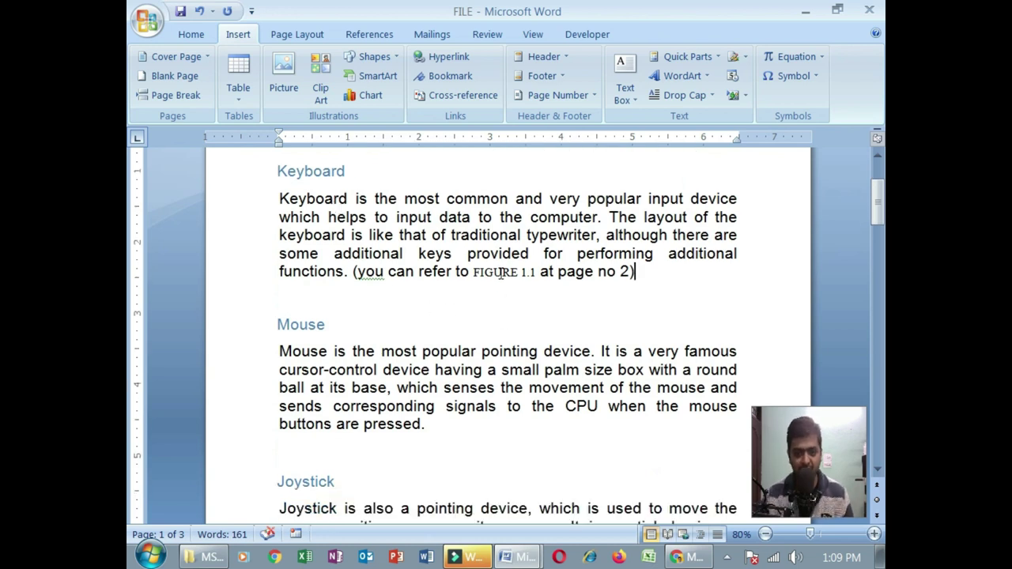
mouse_move(502, 274)
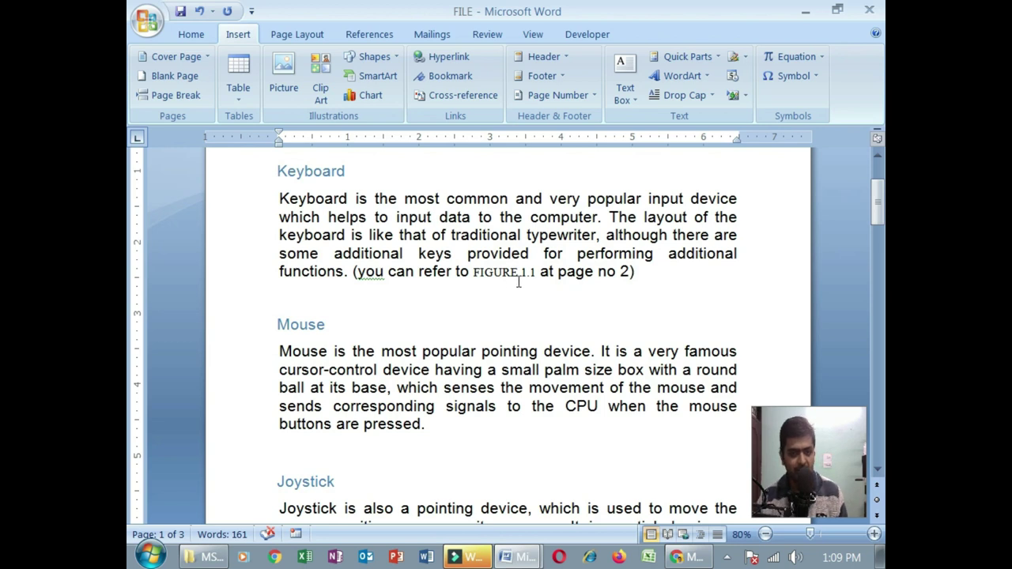
left_click(516, 273, "ctrl")
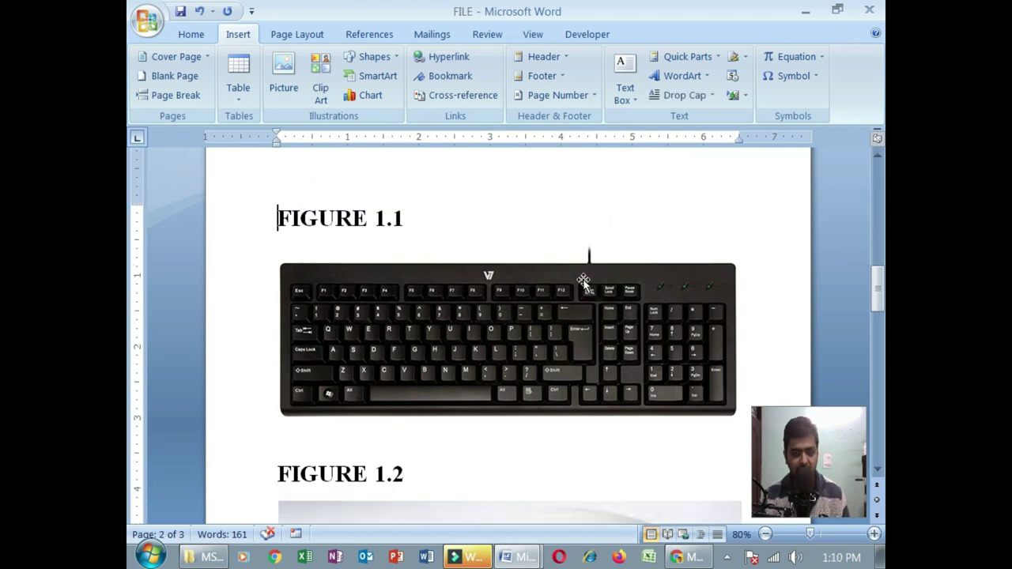
scroll(586, 280, "up", 4)
scroll(587, 276, "up", 5)
scroll(587, 277, "up", 7)
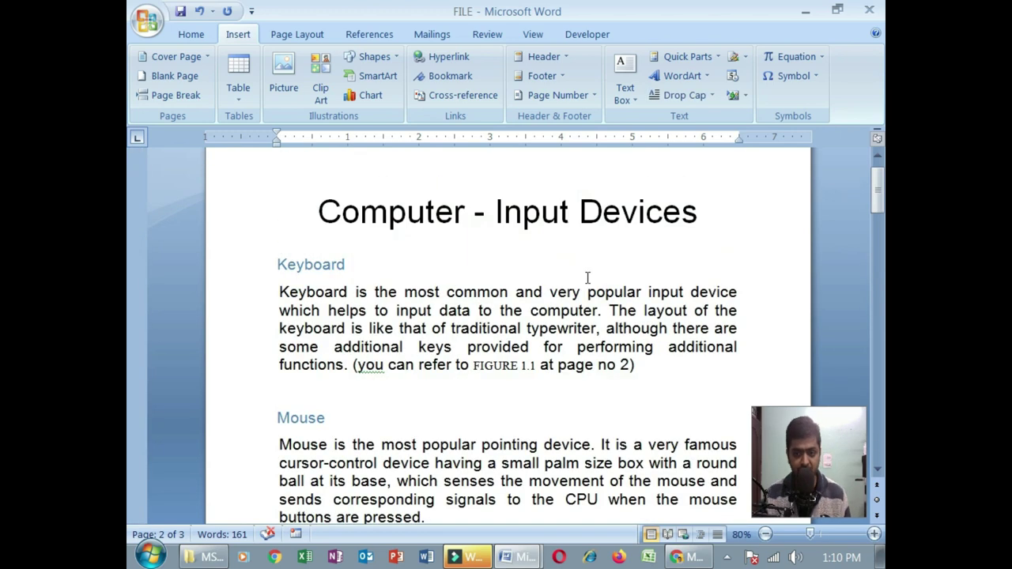
Step: Follow the FIGURE 1.1 link again, then put the cursor after the Mouse paragraph
left_click(623, 366, "ctrl")
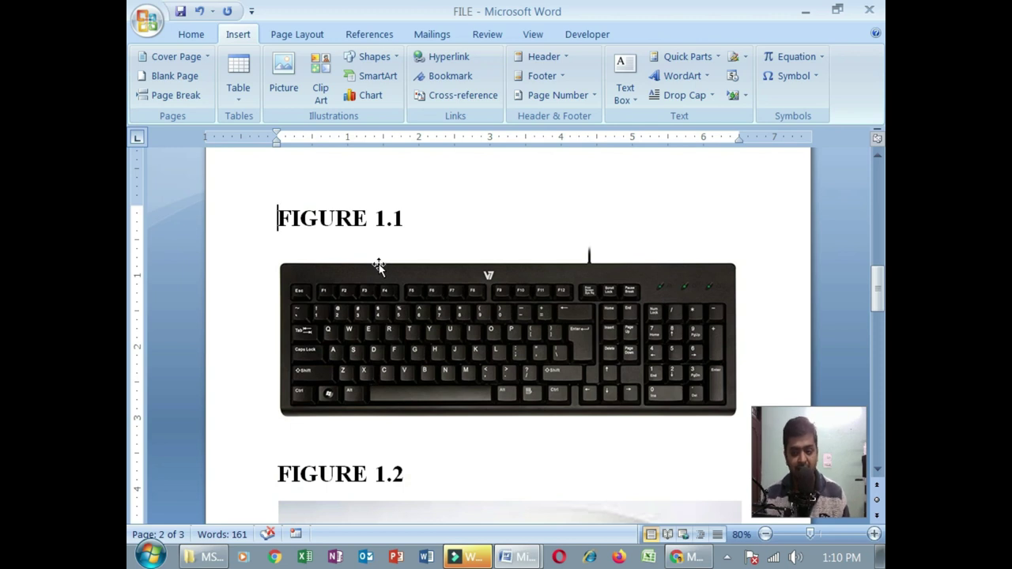
scroll(358, 360, "down", 3)
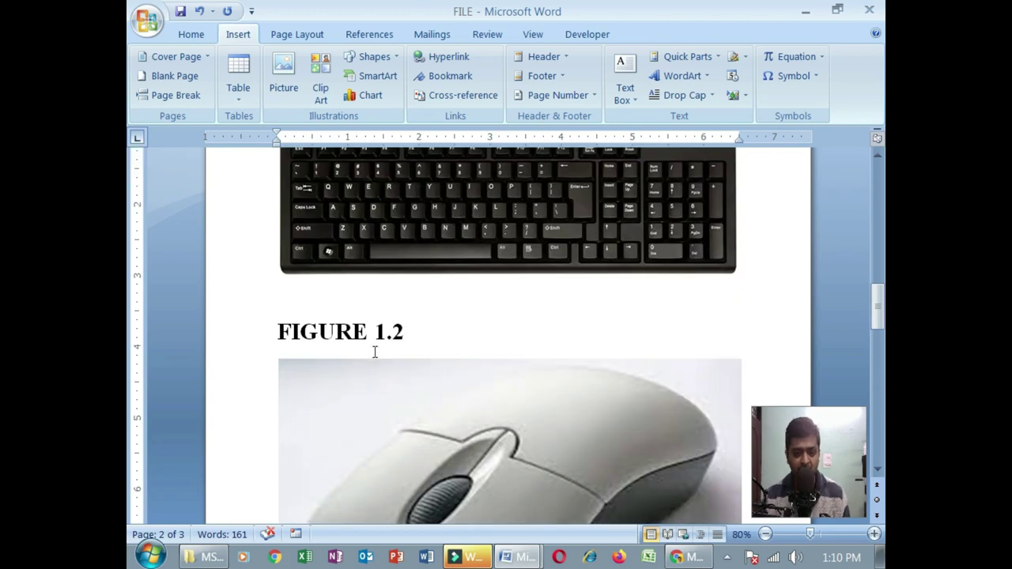
scroll(379, 363, "down", 4)
scroll(380, 360, "down", 5)
scroll(395, 355, "up", 10)
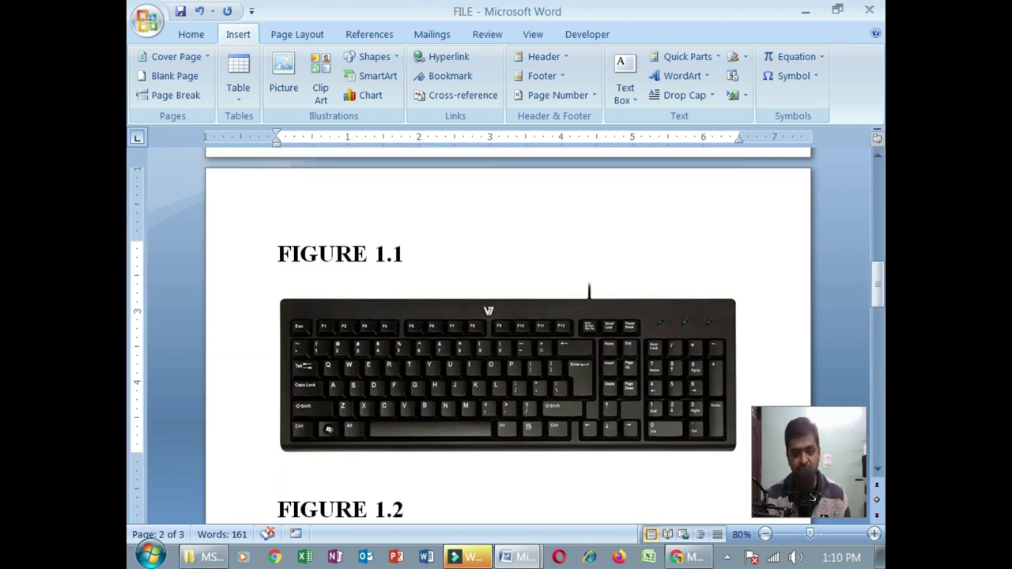
scroll(394, 356, "up", 5)
scroll(394, 356, "up", 1)
left_click(450, 378)
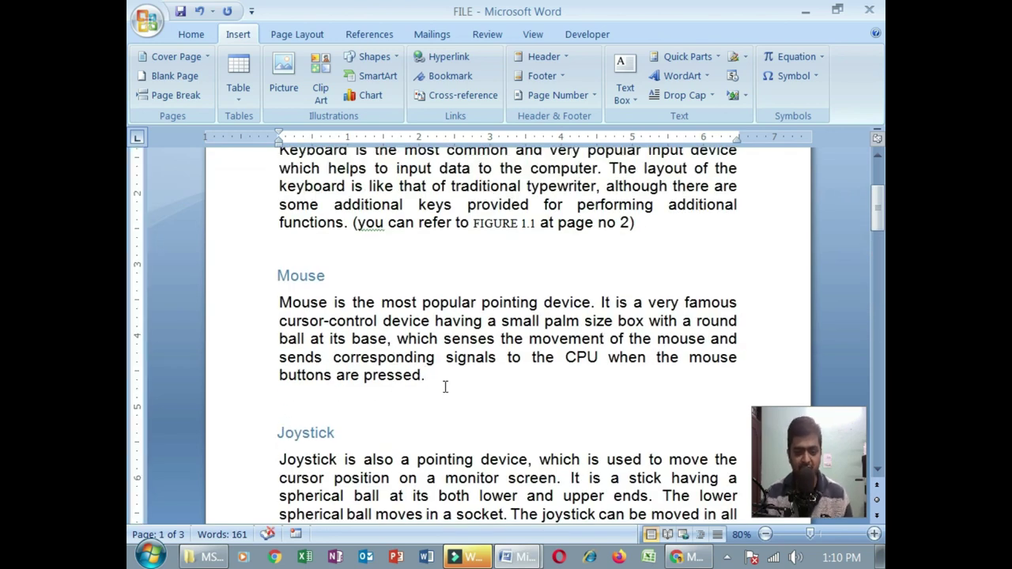
Step: Append "(FIGURE 1.2)" to the Mouse paragraph as a heading-text cross-reference hyperlink
type("(")
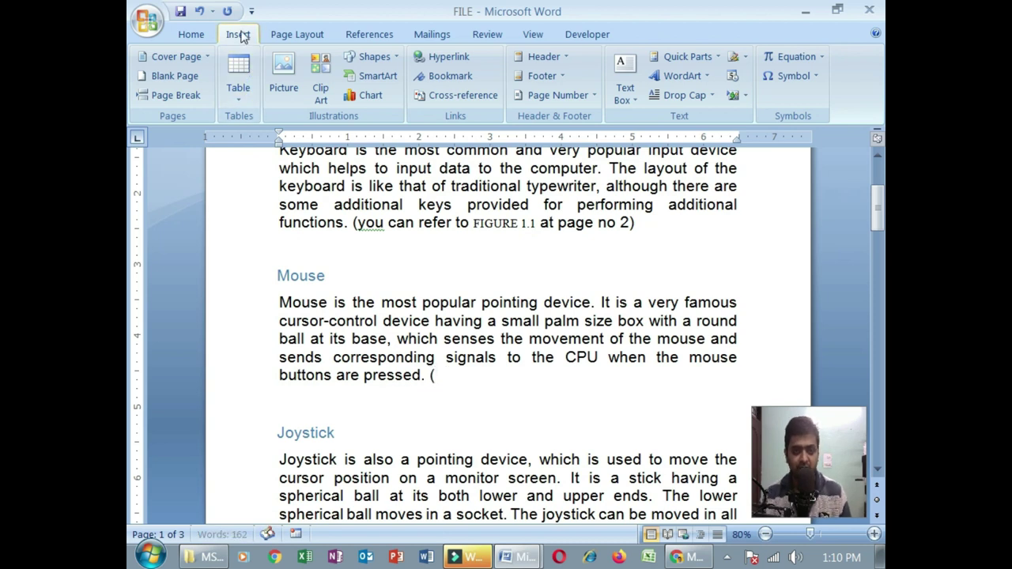
left_click(444, 100)
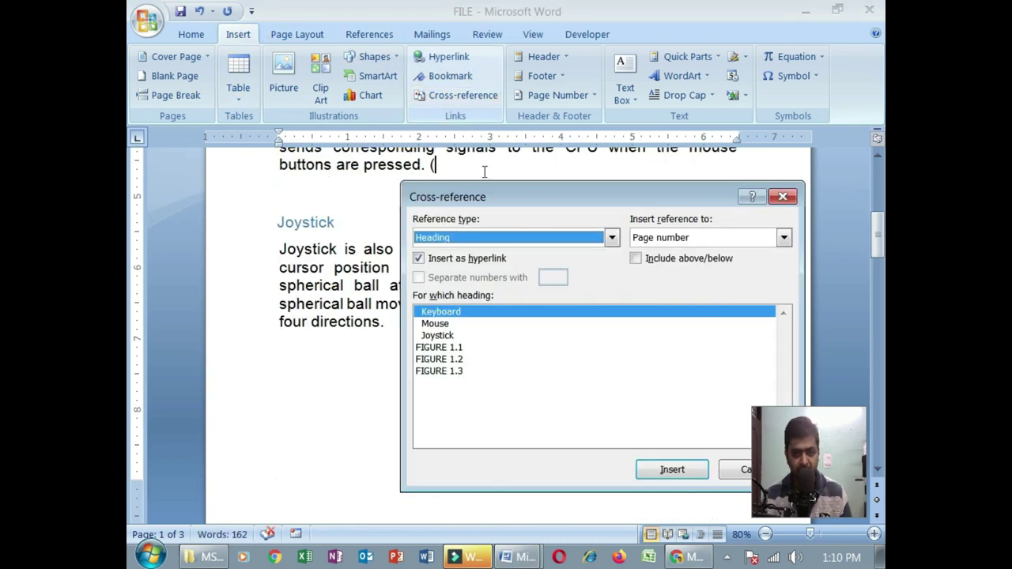
left_click(452, 359)
left_click(682, 238)
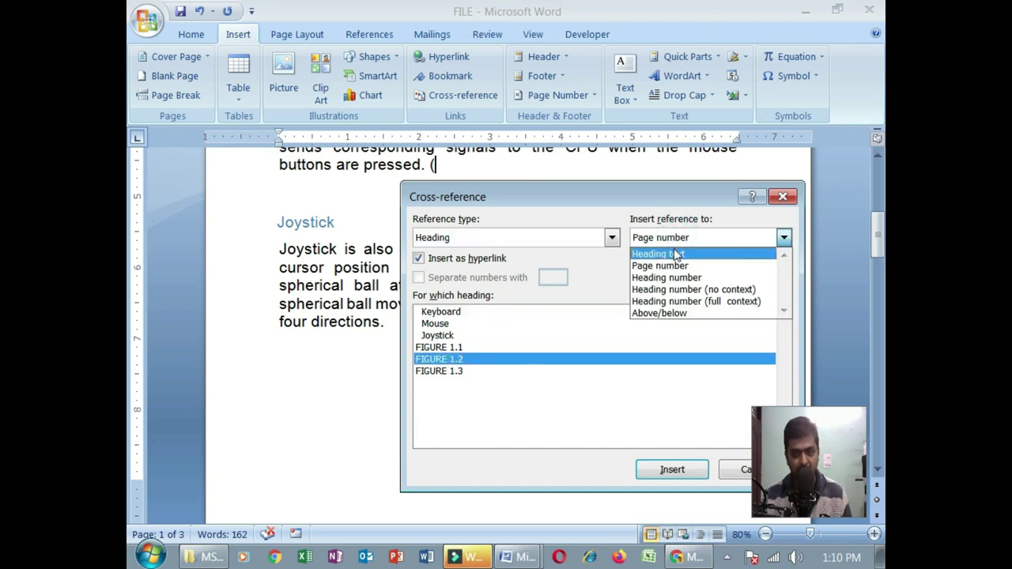
left_click(676, 254)
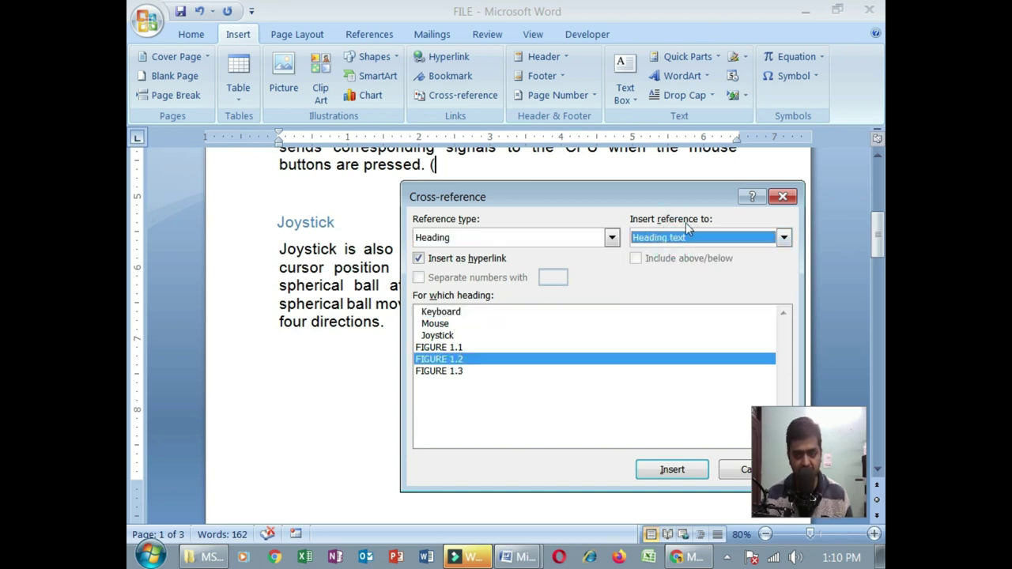
left_click(672, 469)
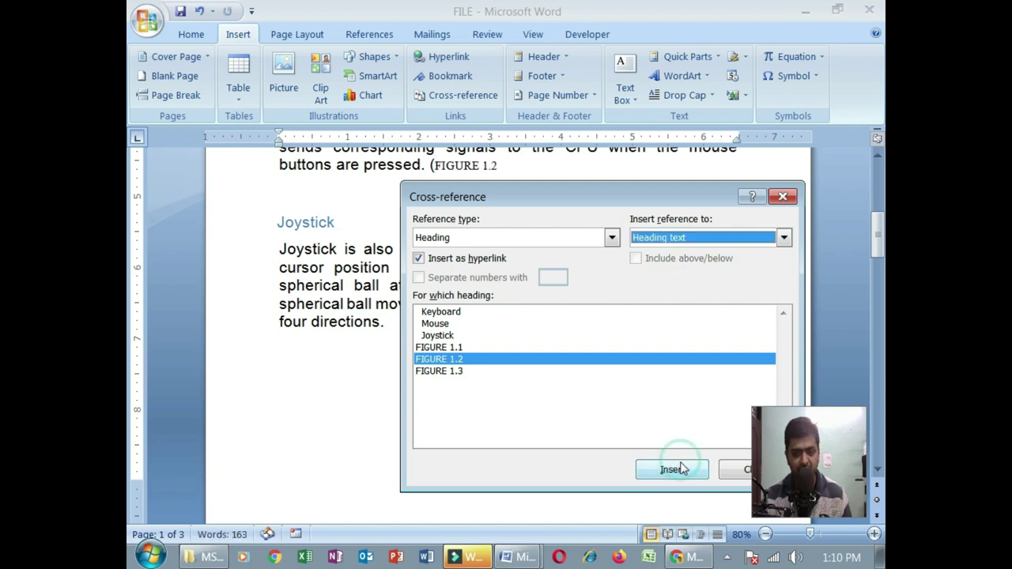
left_click(736, 478)
scroll(475, 190, "up", 1)
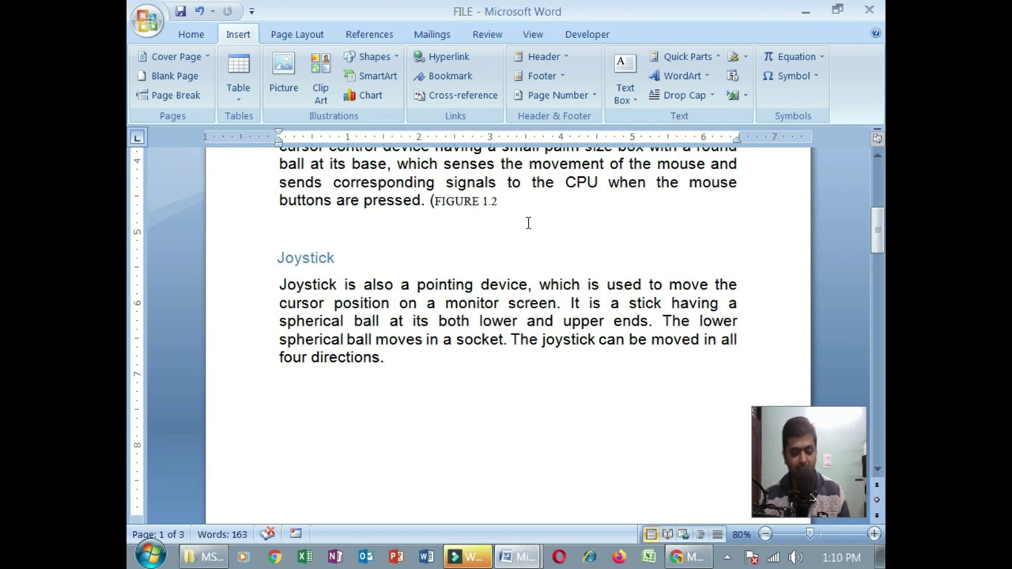
type(")")
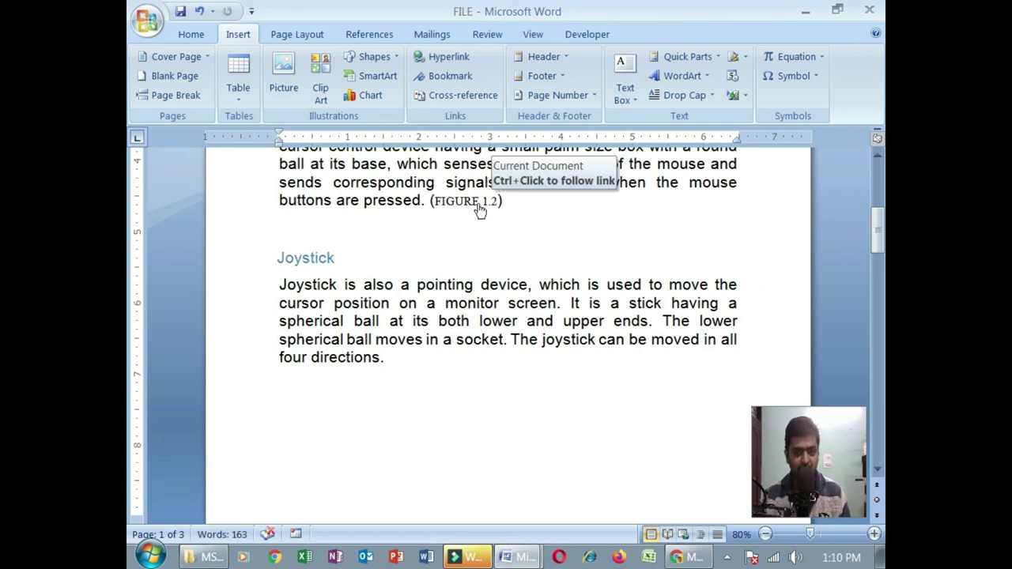
left_click(479, 207, "ctrl")
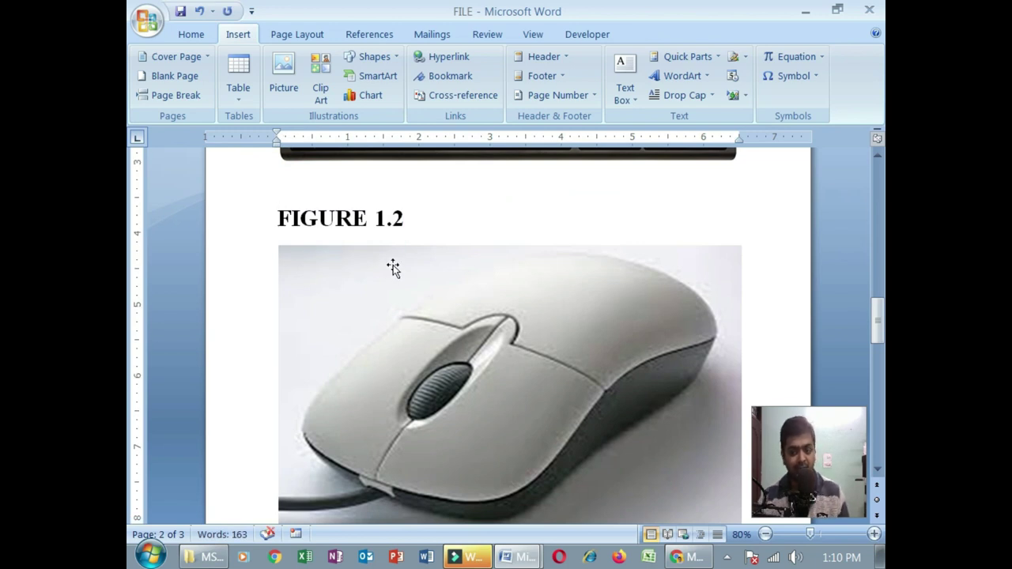
scroll(393, 267, "up", 3)
scroll(393, 267, "up", 4)
scroll(393, 266, "up", 4)
scroll(394, 263, "up", 4)
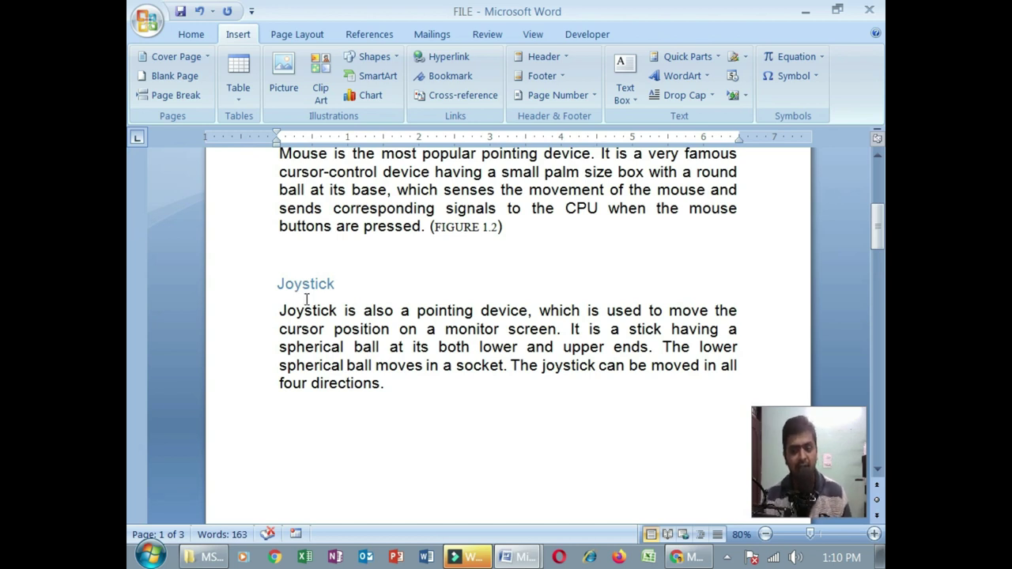
scroll(306, 296, "down", 2, "ctrl")
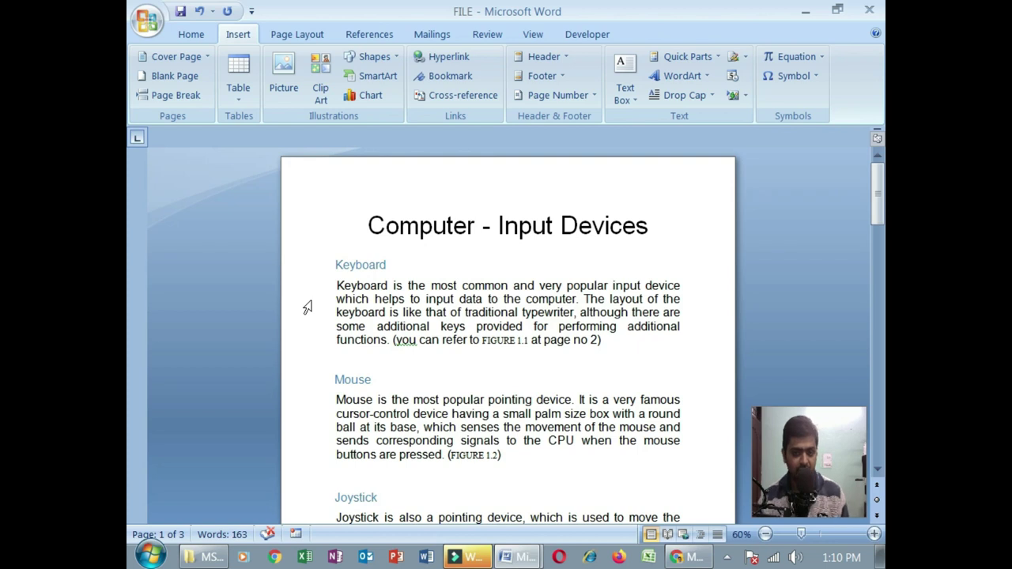